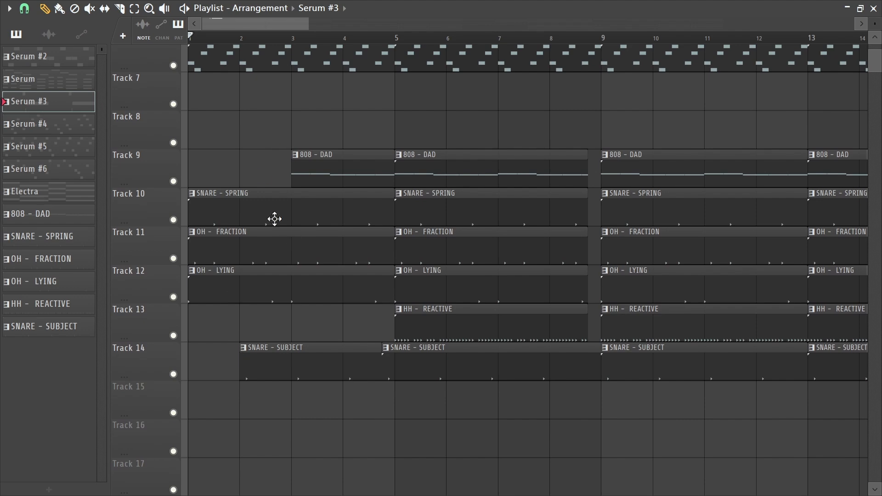
# - Look over the clip layout of the arrangement from track 1 down to track 14
pyautogui.moveTo(253, 175); pyautogui.dragTo(380, 247)
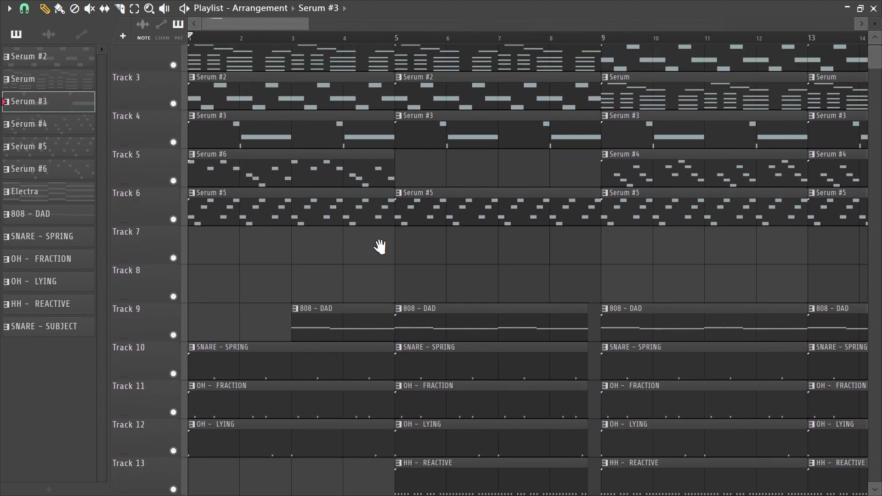
pyautogui.moveTo(405, 172); pyautogui.dragTo(354, 357)
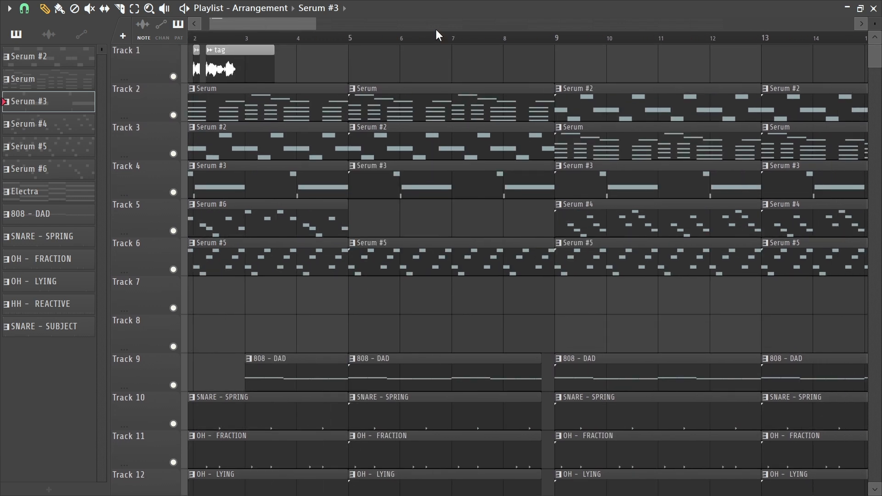
pyautogui.moveTo(438, 34); pyautogui.dragTo(2, 185)
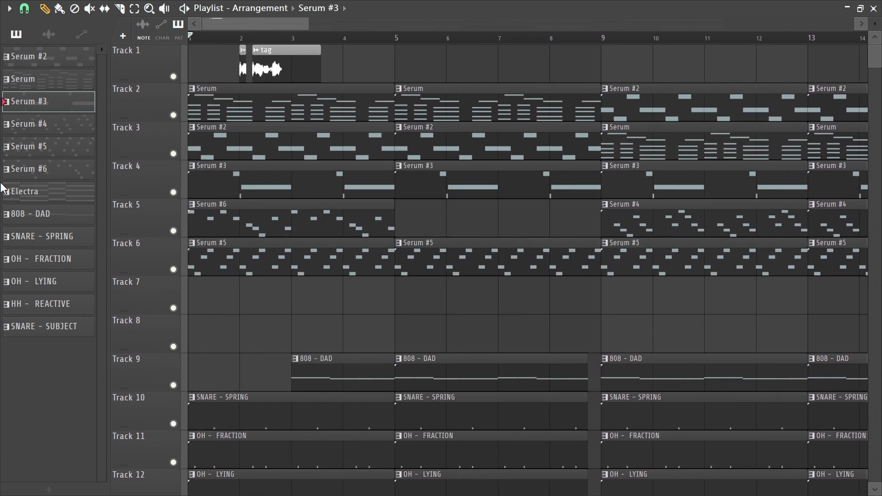
pyautogui.scroll(-3, 225, 46)
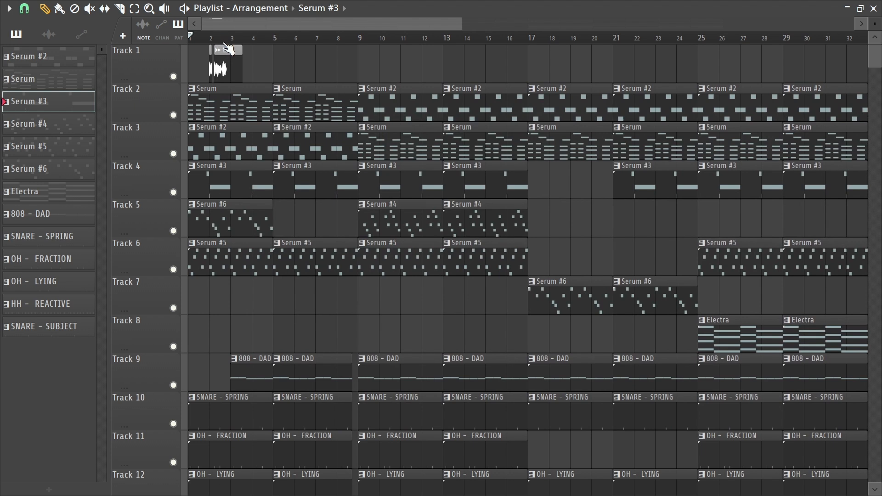
pyautogui.scroll(3, 209, 27)
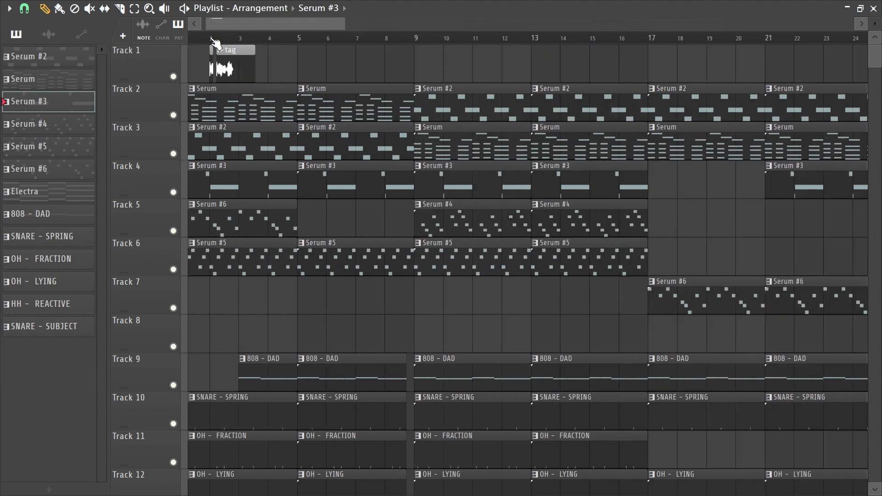
pyautogui.scroll(-3, 311, 229)
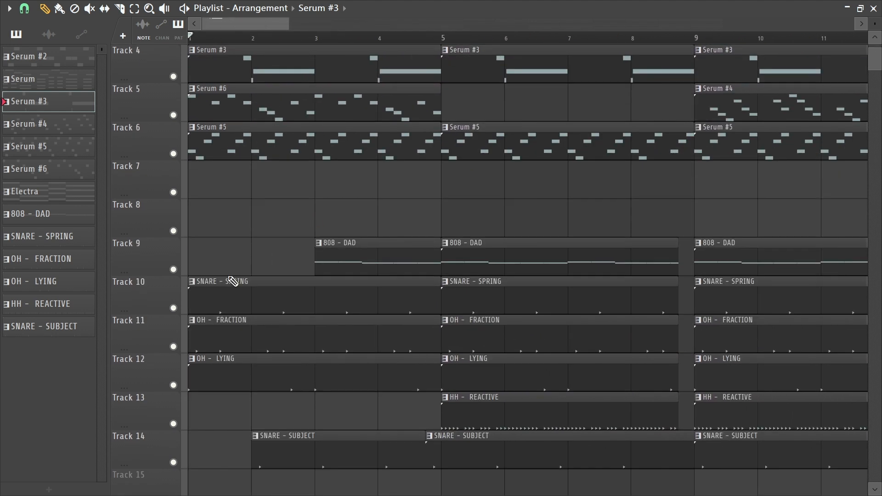
pyautogui.scroll(-4, 322, 198)
pyautogui.scroll(7, 301, 169)
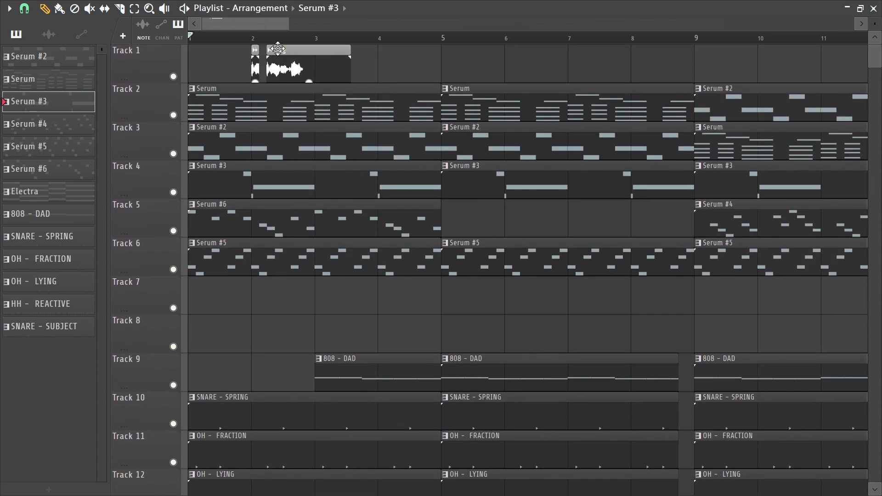
# - Play the arrangement from bar 1 to just past bar 33, following the playhead across the tracks, and stop playback
pyautogui.press('space')
pyautogui.scroll(-2, 266, 40)
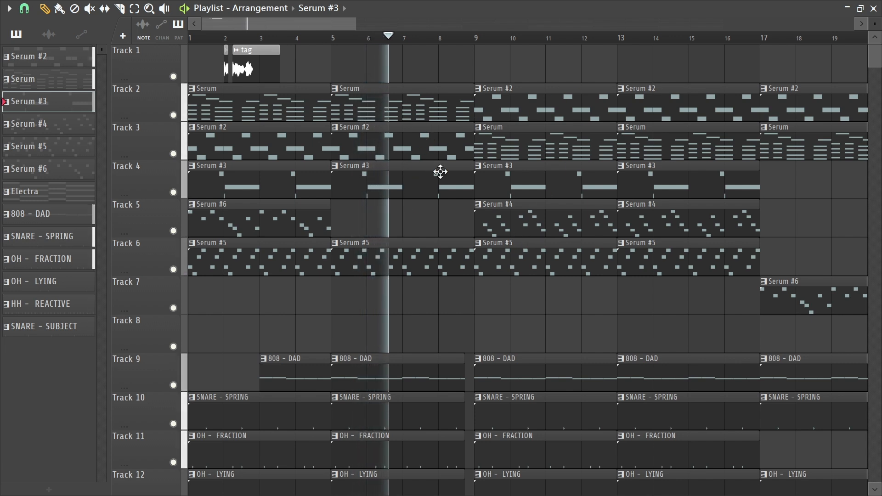
pyautogui.moveTo(614, 311); pyautogui.dragTo(499, 260)
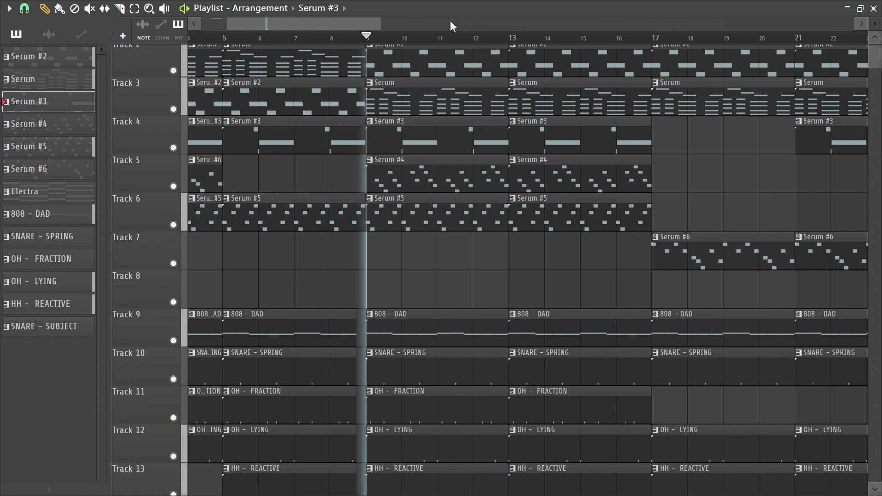
pyautogui.scroll(-3, 426, 44)
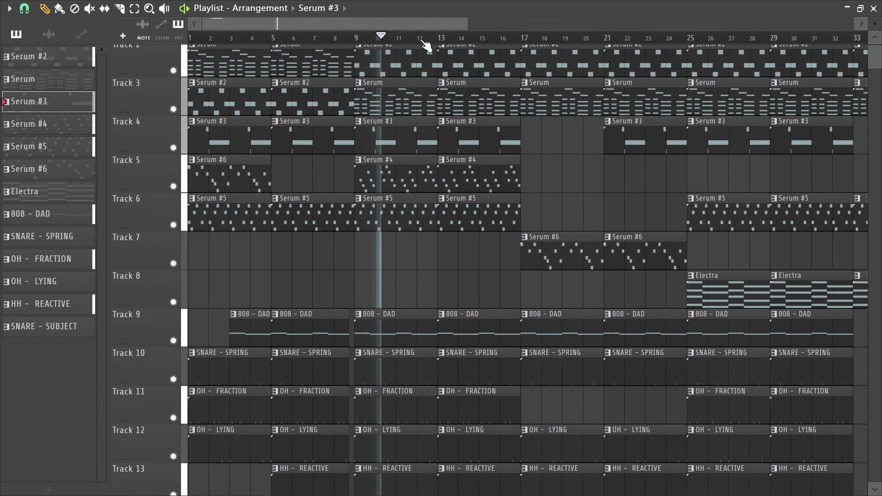
pyautogui.scroll(-2, 426, 45)
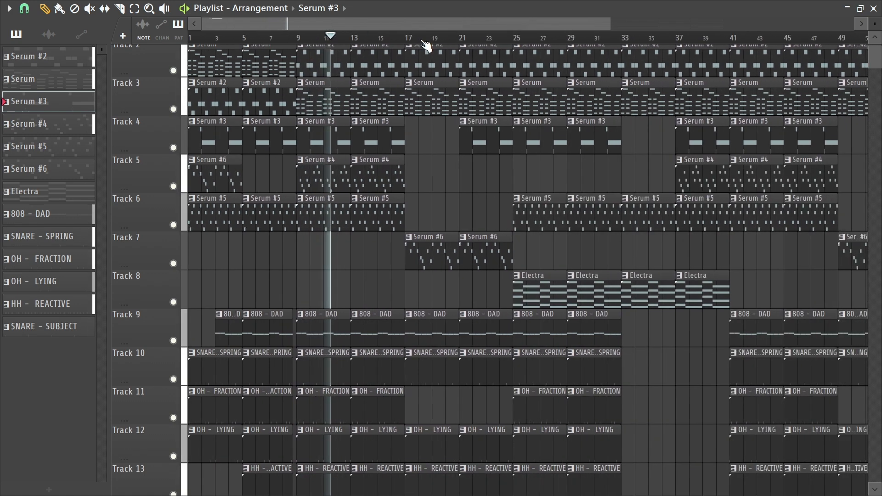
pyautogui.scroll(3, 427, 45)
pyautogui.moveTo(420, 127); pyautogui.dragTo(423, 163)
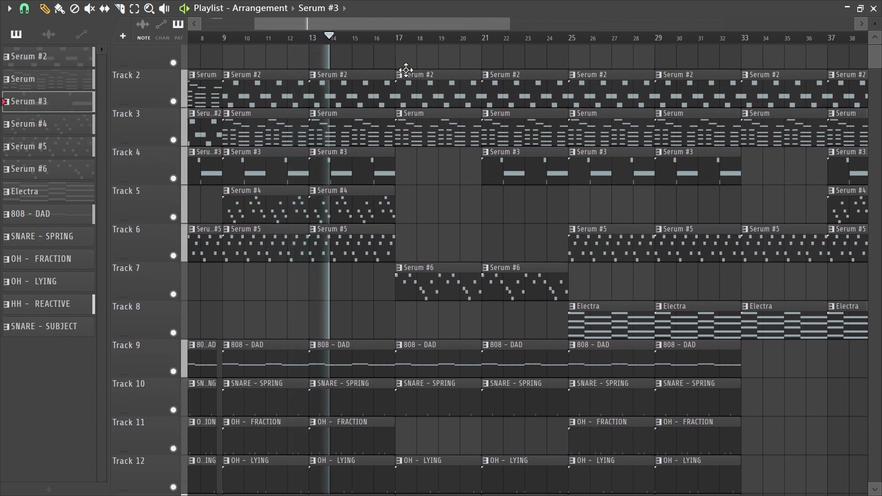
pyautogui.scroll(2, 410, 43)
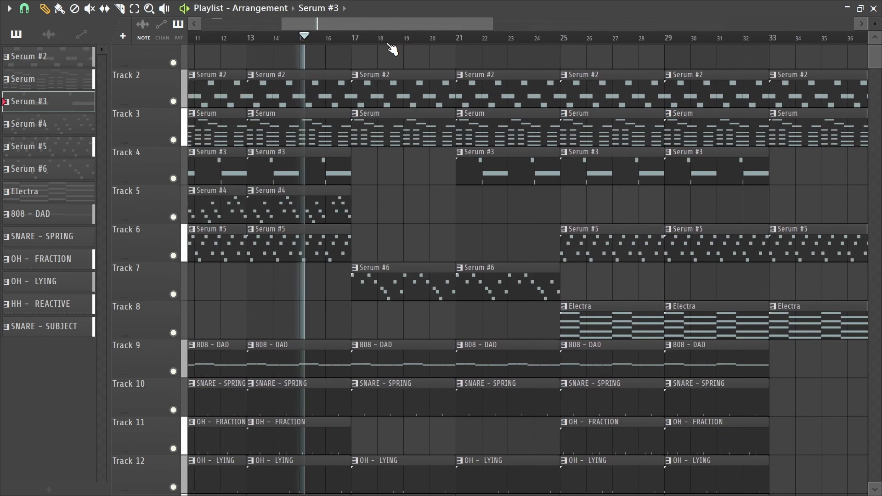
pyautogui.moveTo(368, 191); pyautogui.dragTo(286, 178)
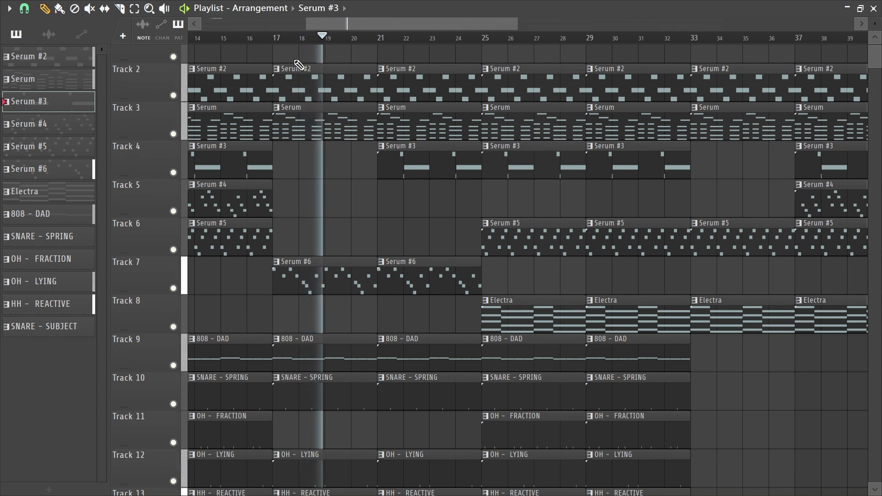
pyautogui.scroll(3, 302, 35)
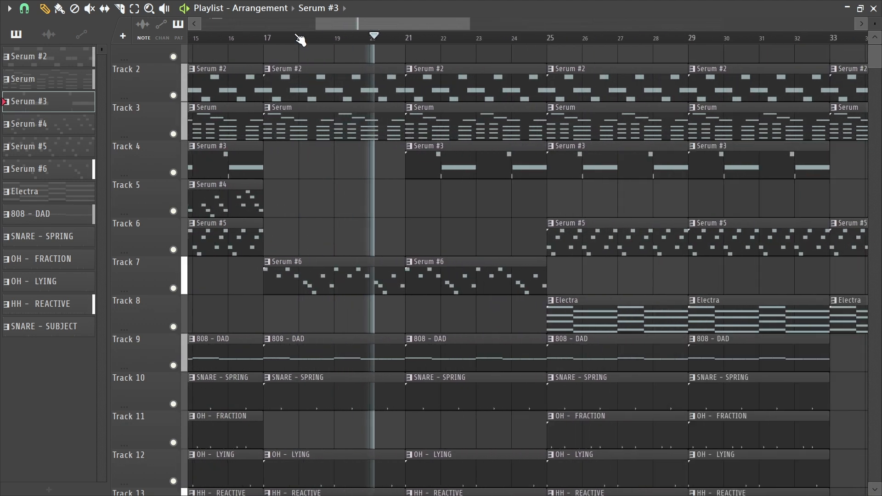
pyautogui.moveTo(498, 237); pyautogui.dragTo(311, 177)
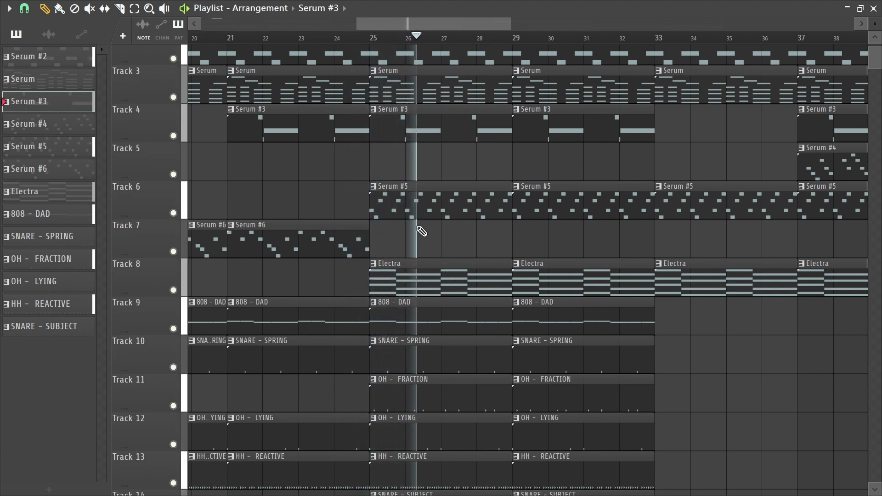
pyautogui.scroll(-3, 462, 51)
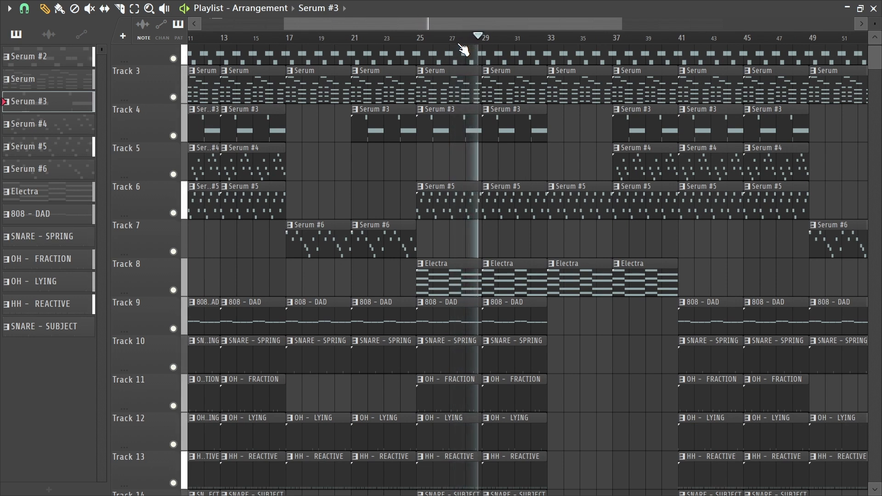
pyautogui.moveTo(548, 157)
pyautogui.mouseDown()
pyautogui.moveTo(512, 208)
pyautogui.moveTo(497, 155)
pyautogui.moveTo(469, 126)
pyautogui.mouseUp()
pyautogui.scroll(-2, 478, 42)
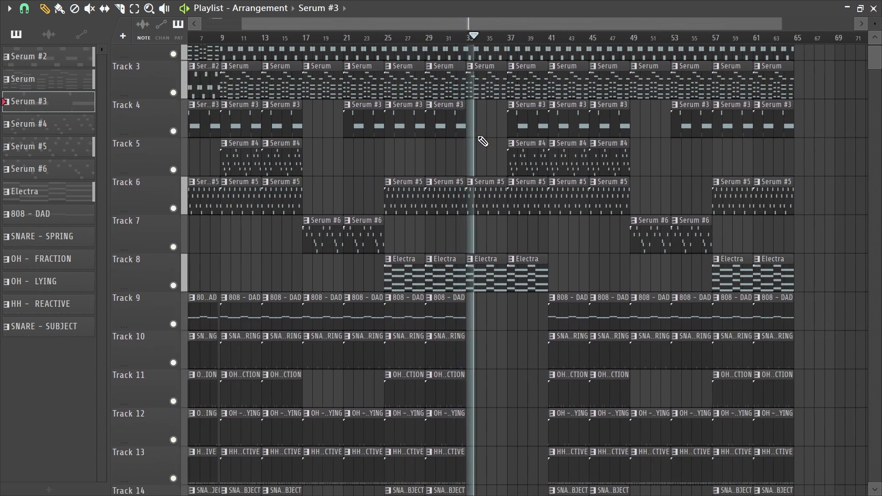
pyautogui.press('space')
# - Close the playlist window
pyautogui.scroll(3, 362, 123)
pyautogui.click(225, 29)
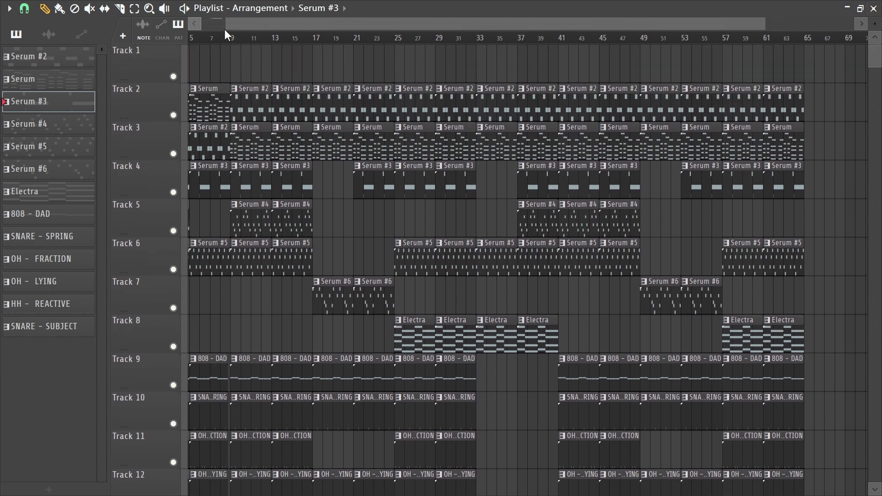
pyautogui.moveTo(447, 50); pyautogui.dragTo(67, 138)
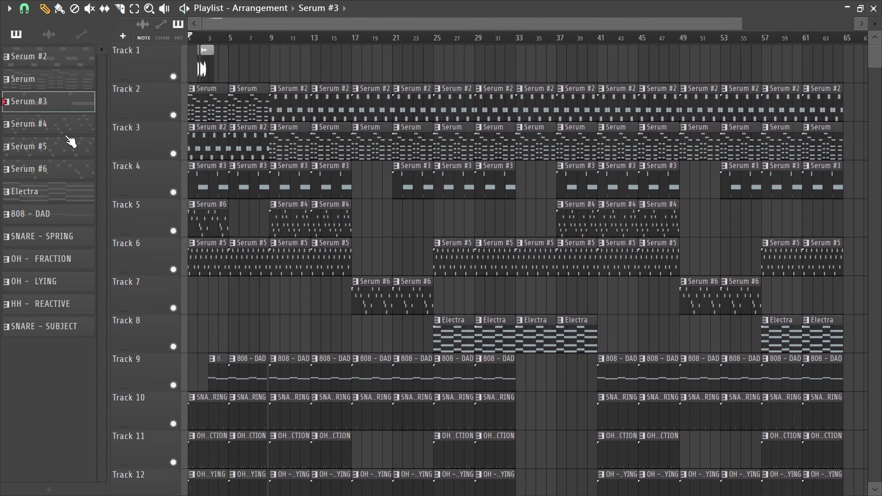
pyautogui.click(873, 8)
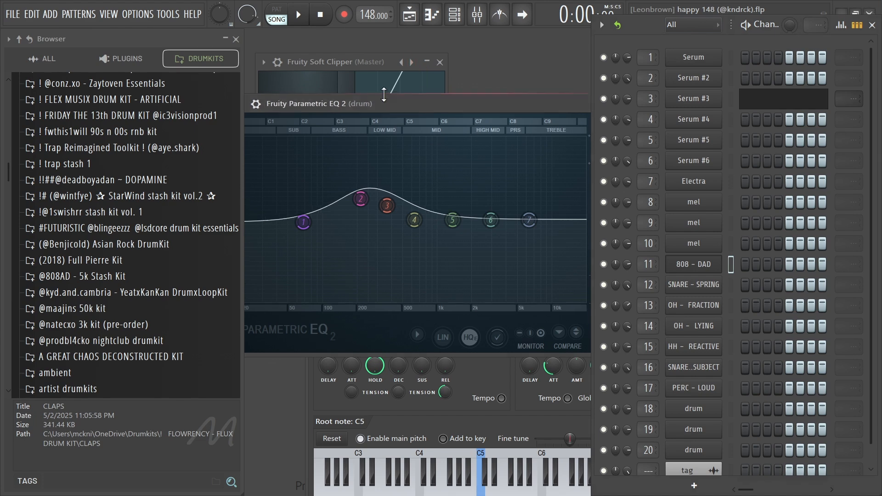
# - Clear the open plugin and channel windows off the workspace and narrow the browser
pyautogui.moveTo(477, 105); pyautogui.dragTo(383, 102)
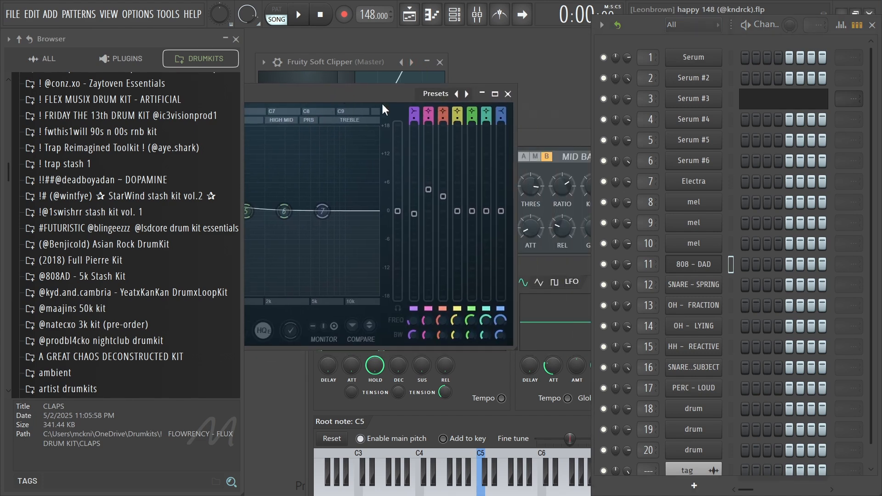
pyautogui.click(508, 94)
pyautogui.click(716, 261)
pyautogui.moveTo(499, 150); pyautogui.dragTo(385, 138)
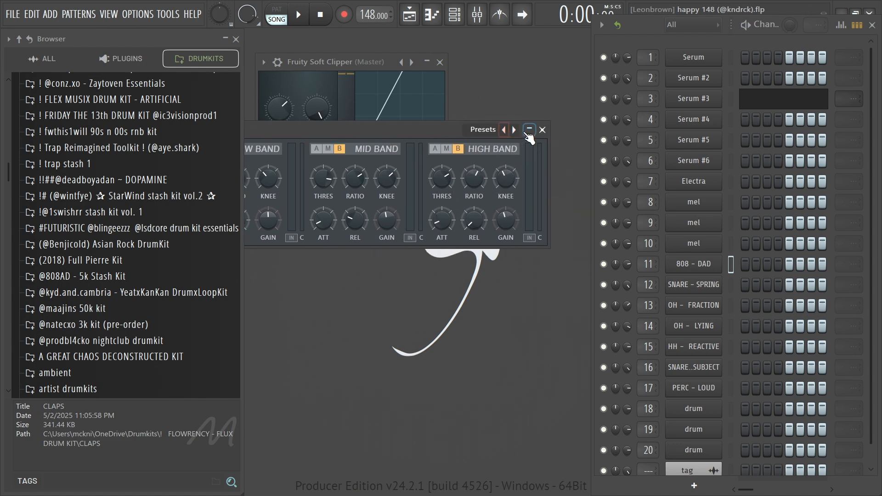
pyautogui.click(529, 132)
pyautogui.click(439, 63)
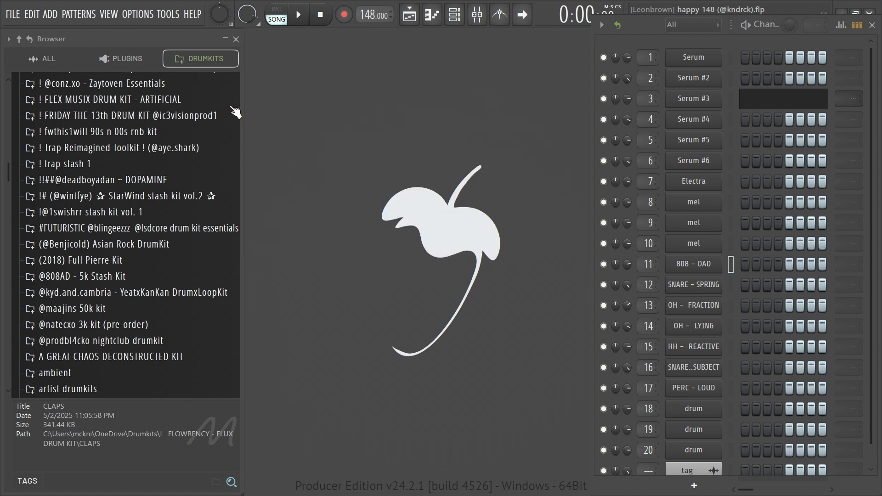
pyautogui.moveTo(244, 115); pyautogui.dragTo(31, 115)
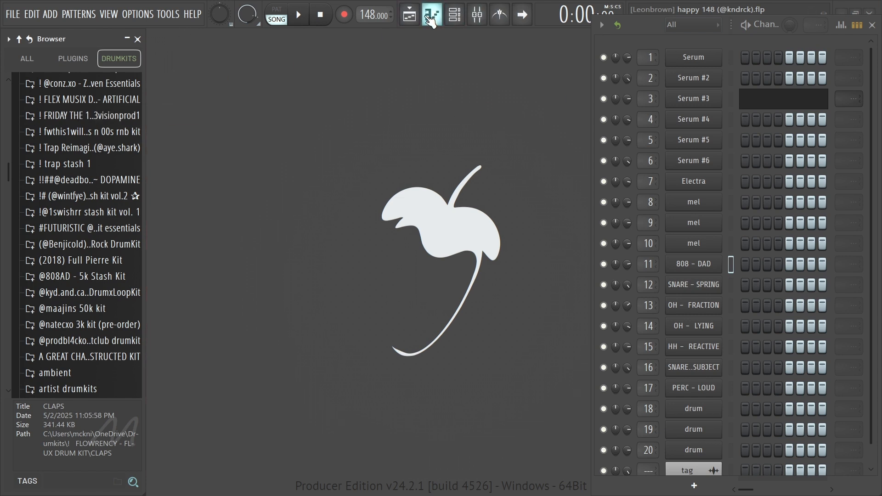
# - Select the Serum pattern, show the Serum channel's synth and open its notes in the piano roll
pyautogui.scroll(1, 641, 19)
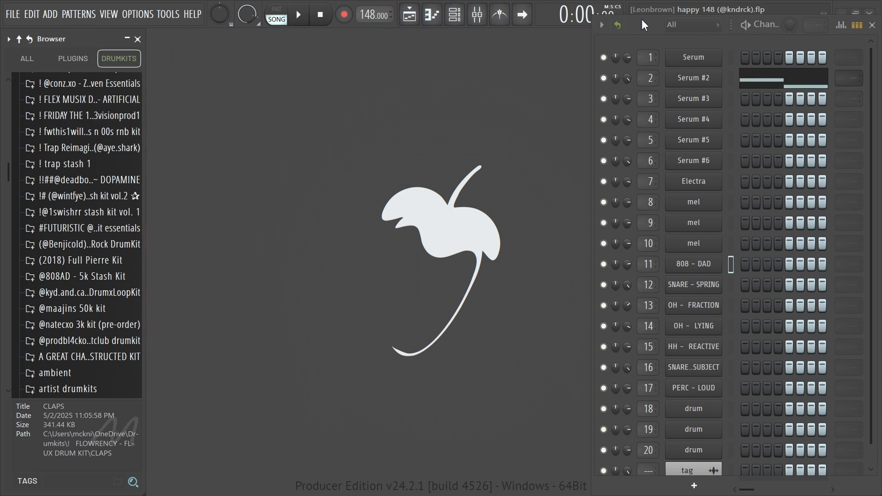
pyautogui.scroll(1, 642, 19)
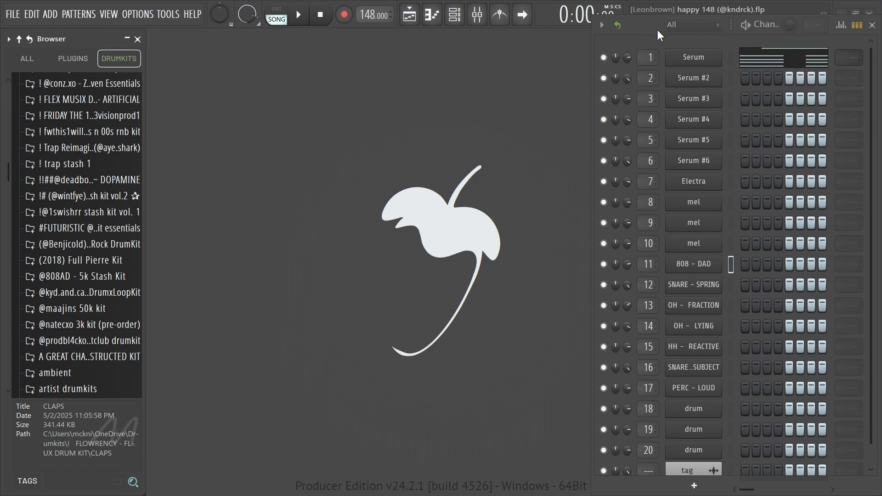
pyautogui.scroll(-1, 642, 24)
pyautogui.scroll(1, 644, 26)
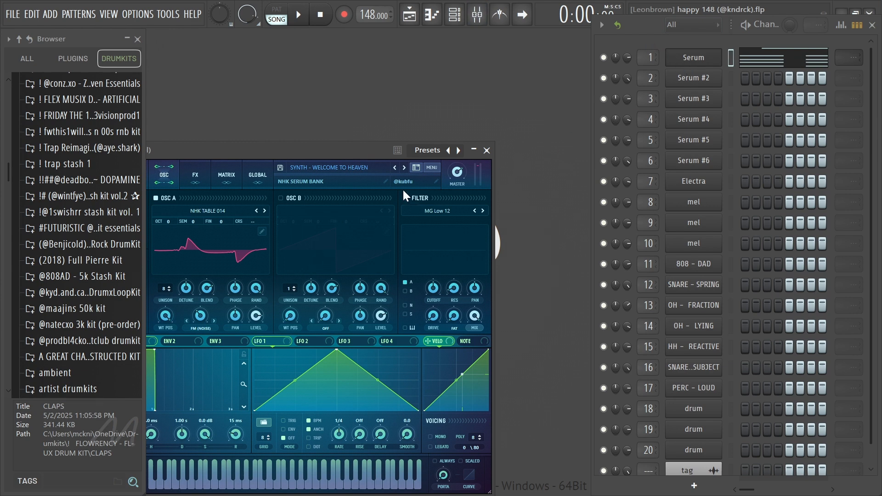
pyautogui.click(736, 59)
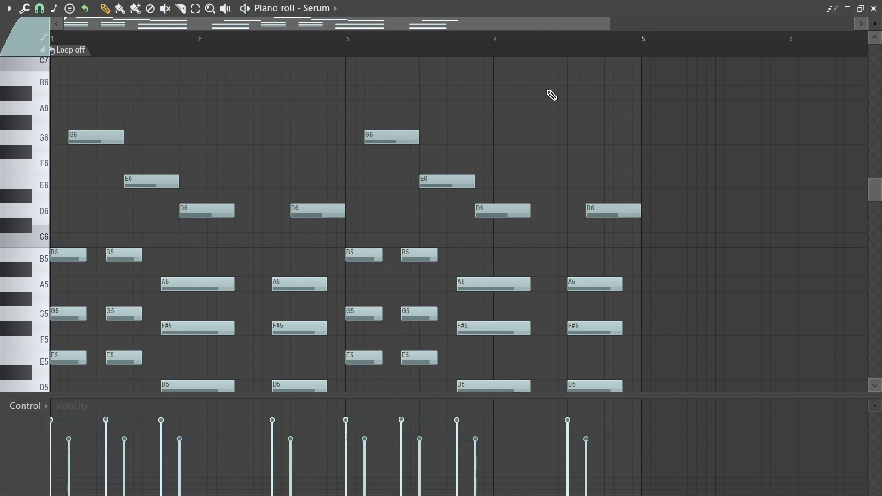
# - Reopen the Serum piano roll, play back its chords and melody, and stop playback
pyautogui.click(873, 8)
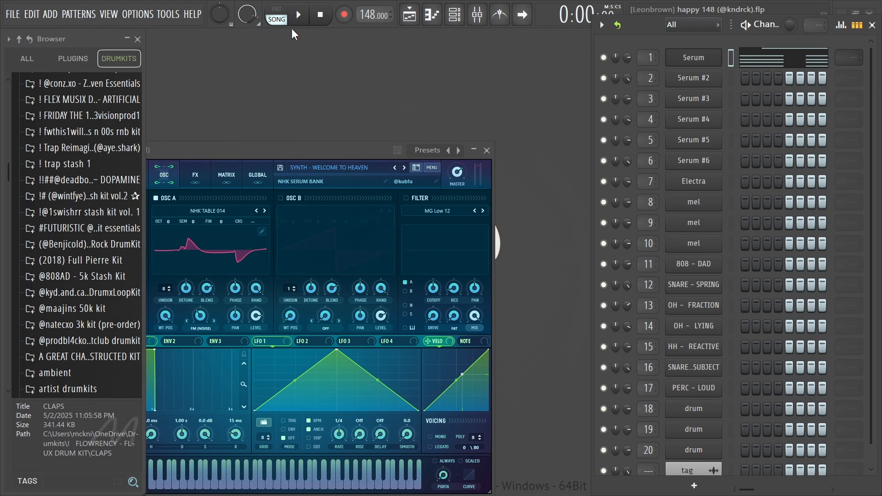
pyautogui.click(745, 64)
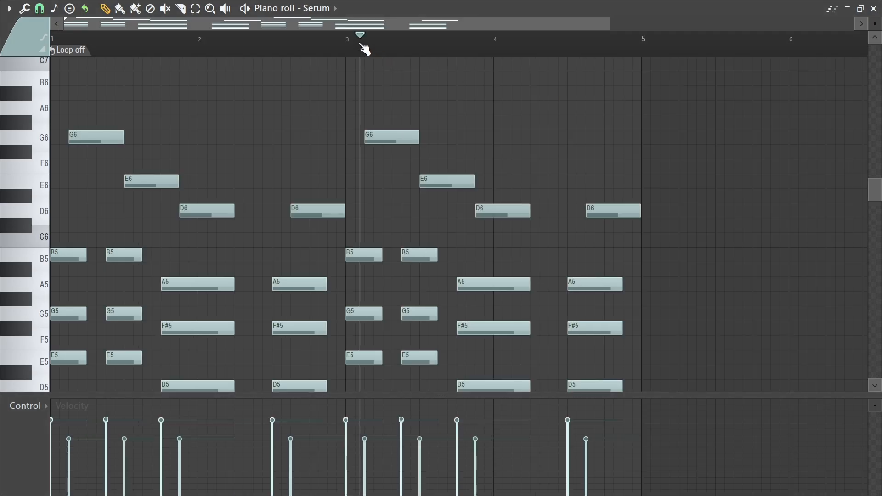
pyautogui.scroll(-3, 506, 151)
pyautogui.press('space')
pyautogui.scroll(3, 104, 198)
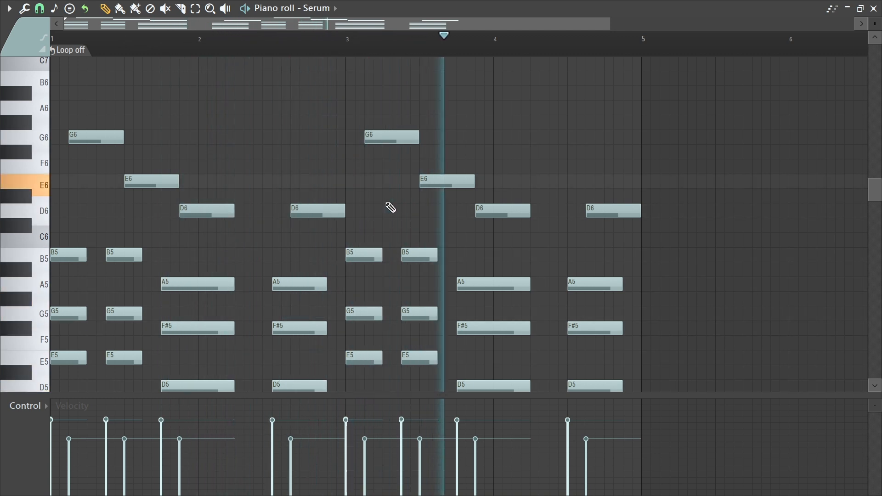
pyautogui.scroll(-1, 91, 193)
pyautogui.press('space')
# - Examine the Serum chords by selecting those in the first two bars, reselecting the D5 to B5 notes across all bars, and deselecting
pyautogui.scroll(-2, 86, 189)
pyautogui.moveTo(77, 144); pyautogui.dragTo(246, 355)
pyautogui.scroll(-2, 246, 355)
pyautogui.moveTo(303, 90); pyautogui.dragTo(183, 292)
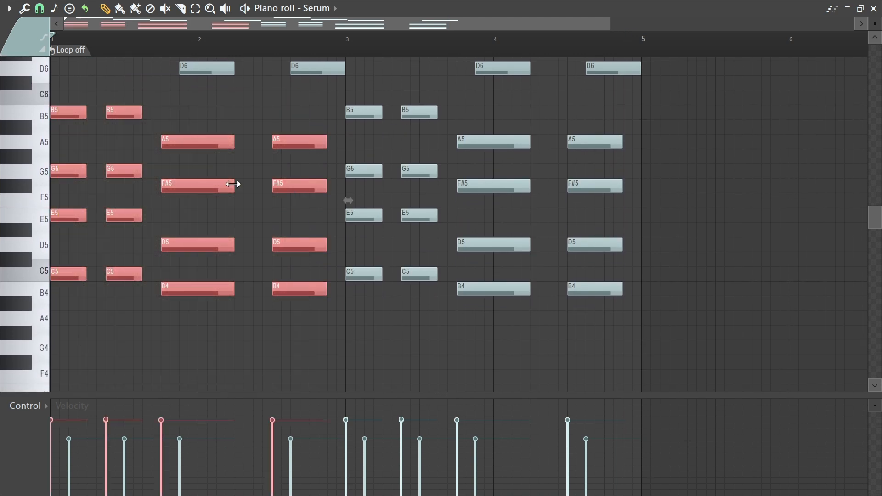
pyautogui.moveTo(86, 106); pyautogui.dragTo(698, 266)
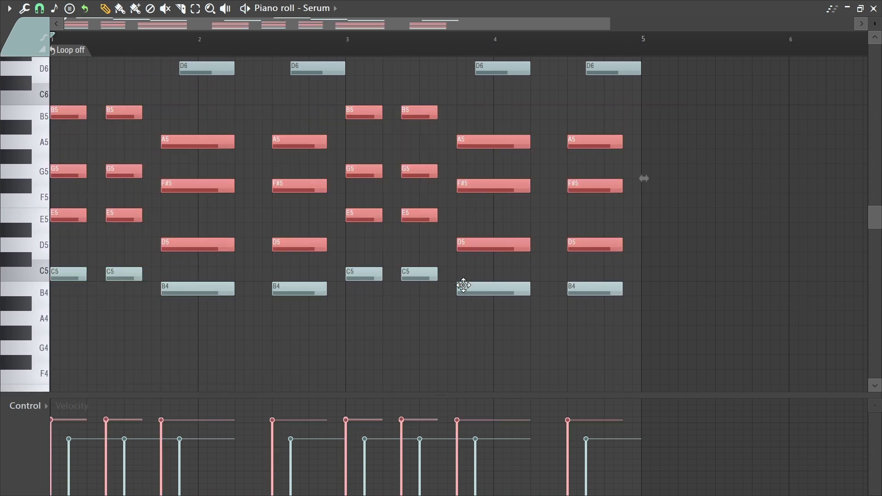
pyautogui.click(251, 100)
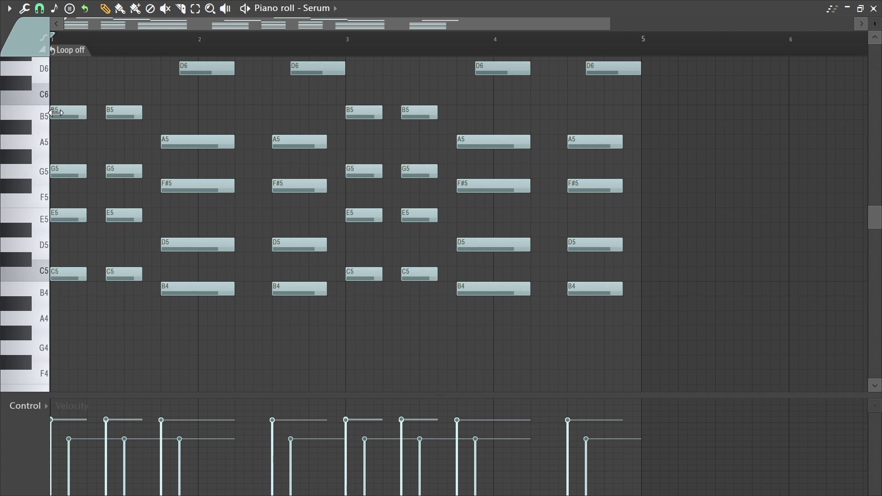
# - Delete the upper G6, E6 and D6 melody notes, play the Serum chords alone, and restore the melody deselected
pyautogui.scroll(3, 87, 202)
pyautogui.moveTo(79, 109); pyautogui.dragTo(628, 236)
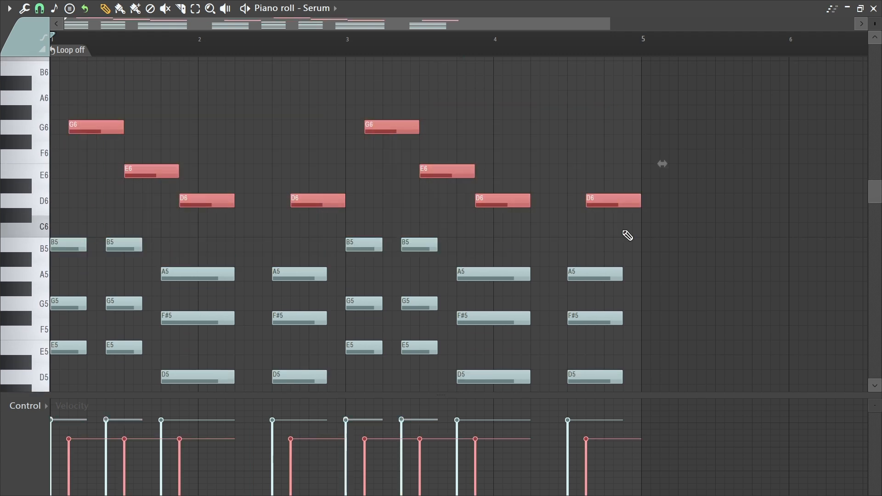
pyautogui.press('Delete')
pyautogui.press('space')
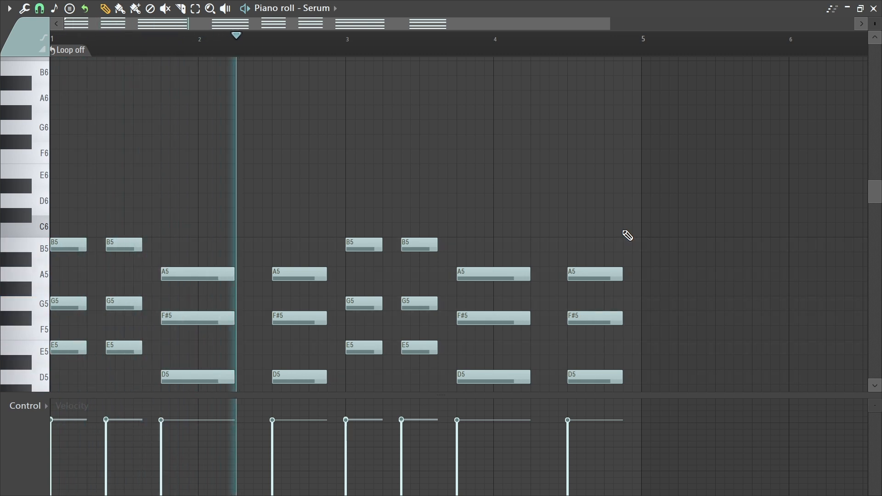
pyautogui.press('space')
pyautogui.hotkey('ctrl', 'z')
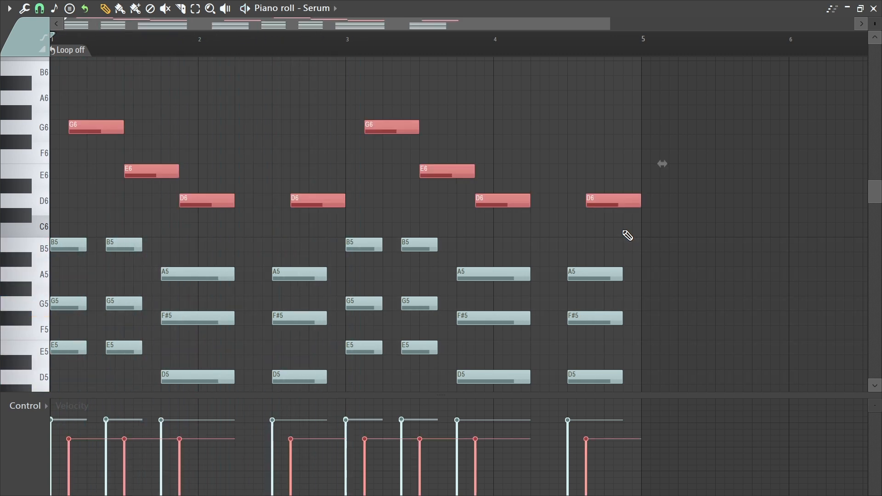
pyautogui.click(244, 138)
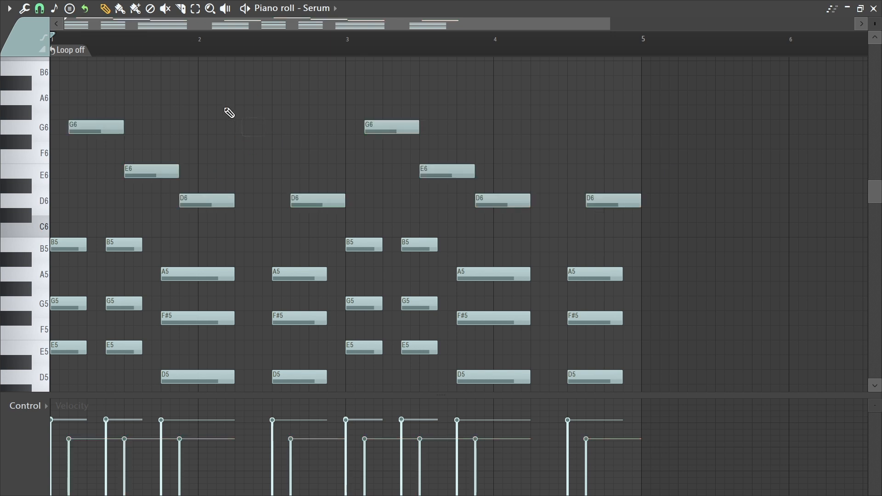
# - Set the piano roll's snap to Beat, playing back the Serum chords with the melody, and close the piano roll
pyautogui.click(46, 9)
pyautogui.click(53, 191)
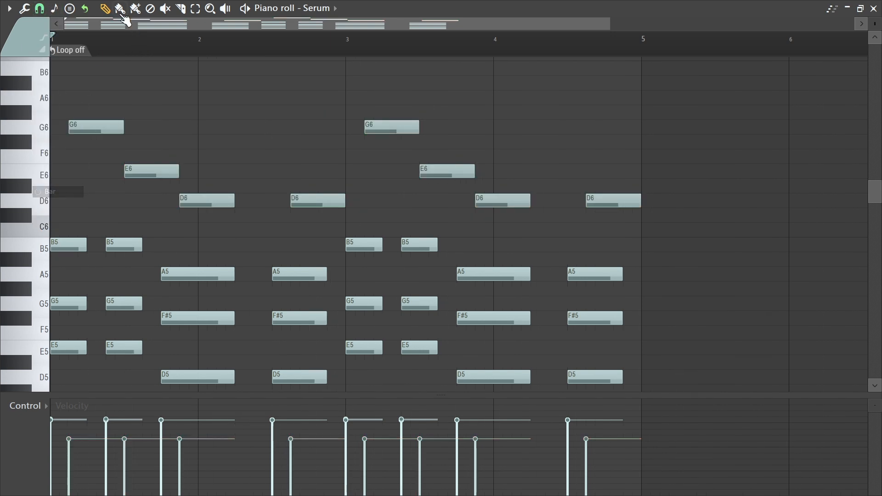
pyautogui.press('space')
pyautogui.click(40, 8)
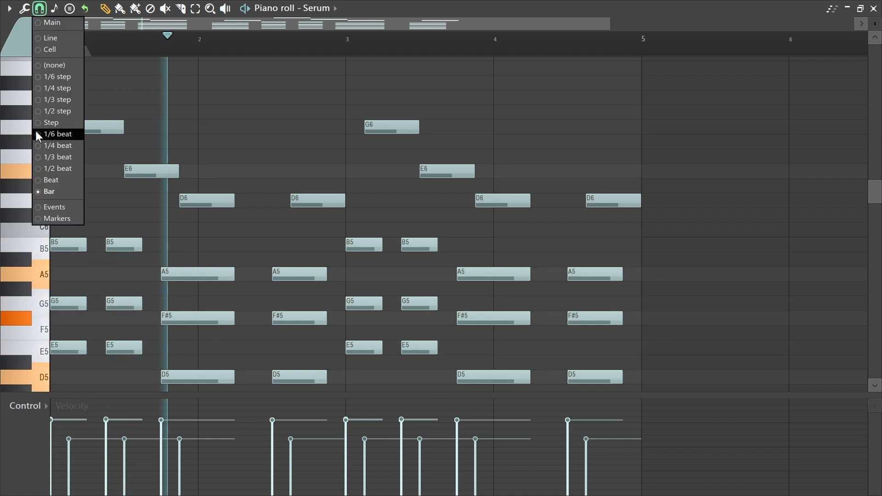
pyautogui.click(52, 180)
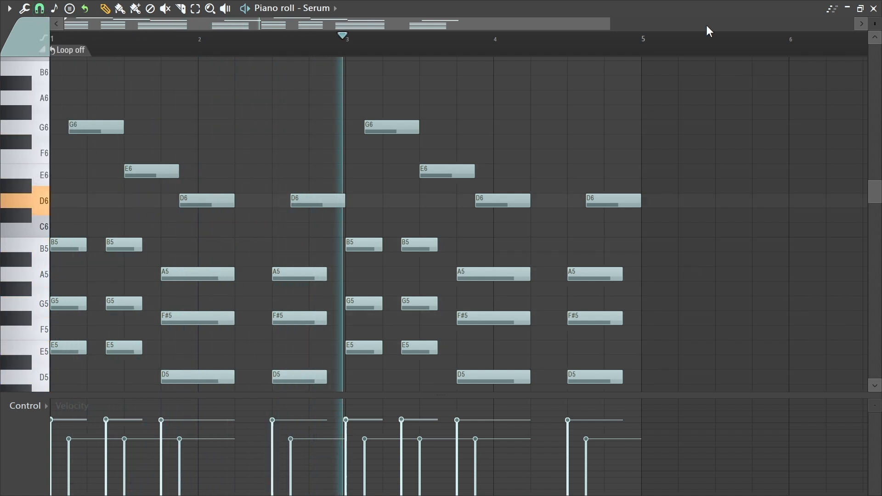
pyautogui.click(874, 10)
# - Switch to the Serum #2 pattern and show Fruity Parametric EQ 2 and Fruity Reeverb 2 on mixer track 1
pyautogui.press('KP_Add')
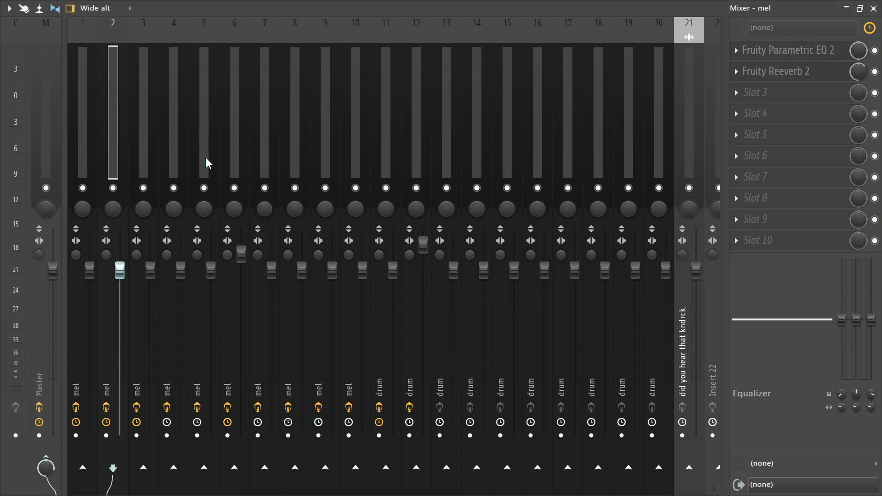
pyautogui.click(96, 126)
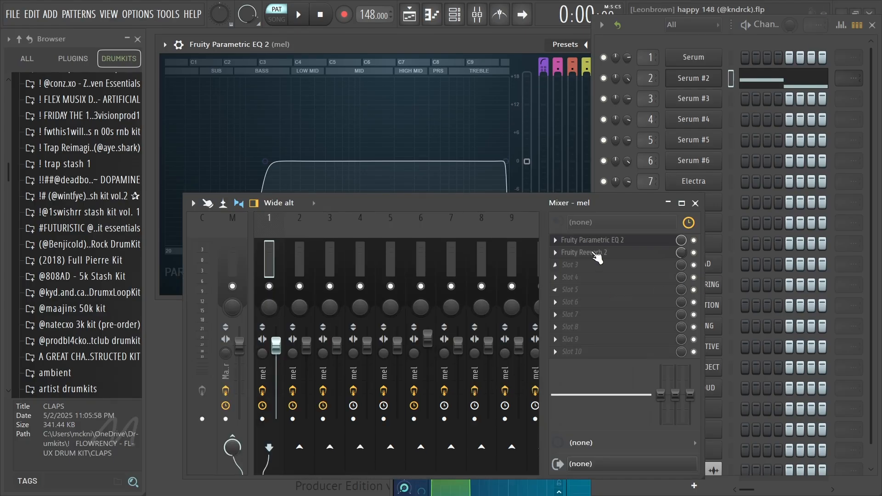
pyautogui.click(593, 253)
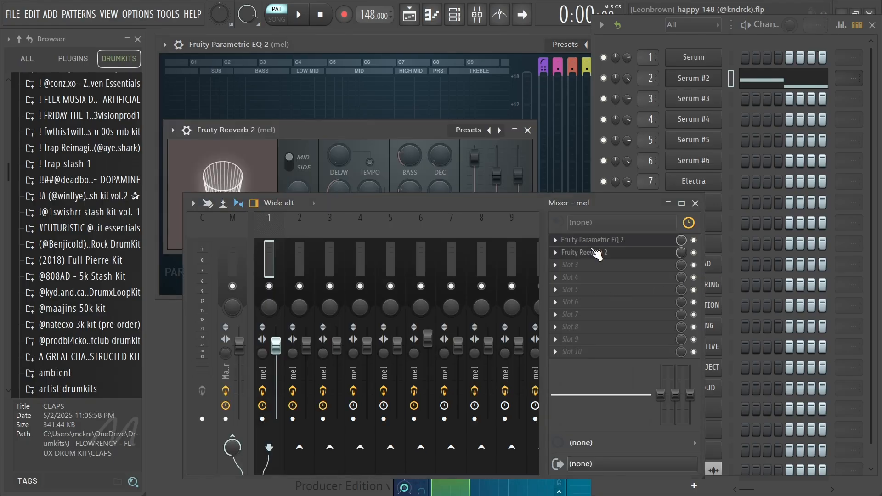
# - Close the mixer, Fruity Reeverb 2 and Fruity Parametric EQ 2 windows
pyautogui.click(695, 203)
pyautogui.click(528, 130)
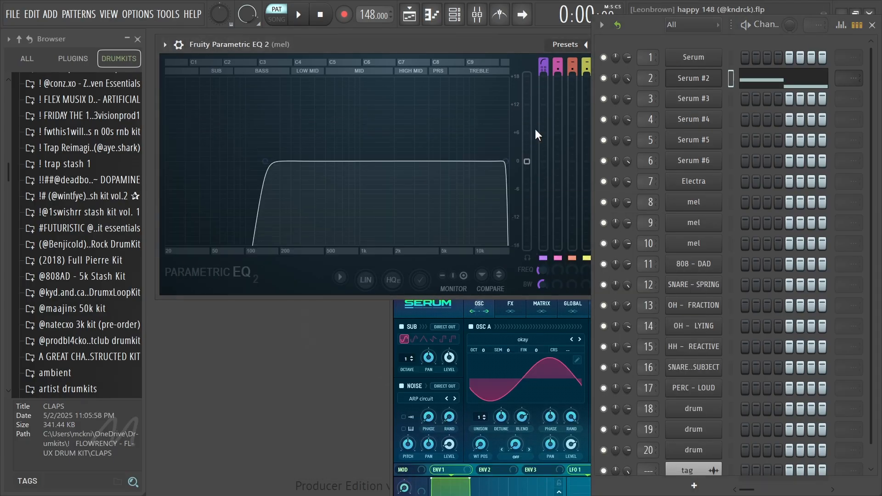
pyautogui.moveTo(526, 49); pyautogui.dragTo(438, 48)
pyautogui.click(549, 39)
# - Reposition the Serum #2 synth fully into view and inspect the oscillator and FX pages of Serum #2 and Serum
pyautogui.moveTo(552, 279); pyautogui.dragTo(411, 150)
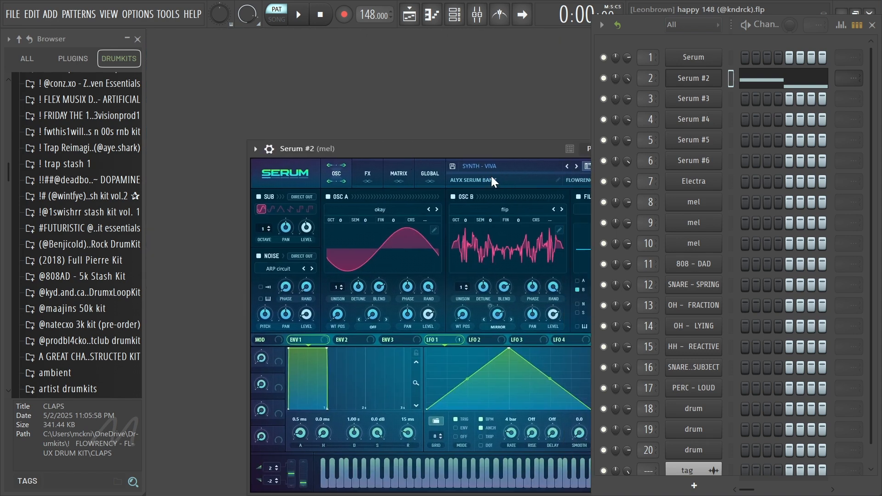
pyautogui.click(369, 172)
pyautogui.click(337, 174)
pyautogui.click(684, 55)
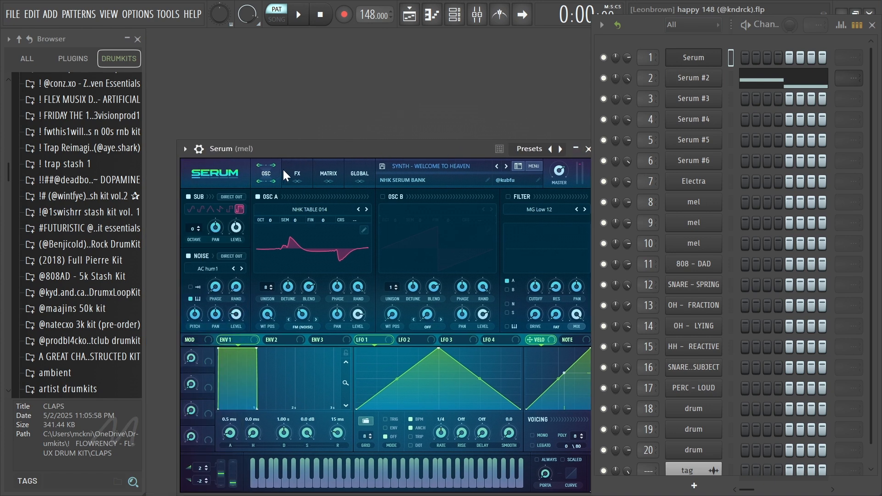
pyautogui.click(294, 174)
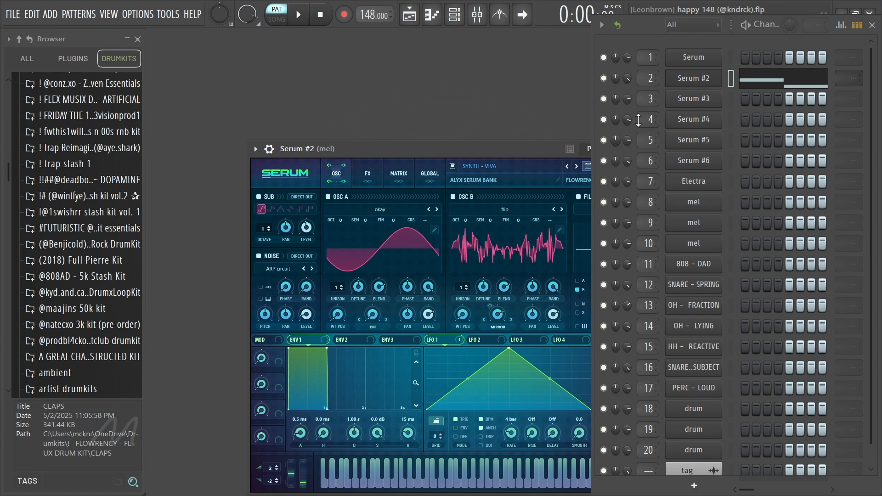
# - Open the Serum #2 notes in the piano roll, play them back, and close the piano roll
pyautogui.click(792, 86)
pyautogui.press('space')
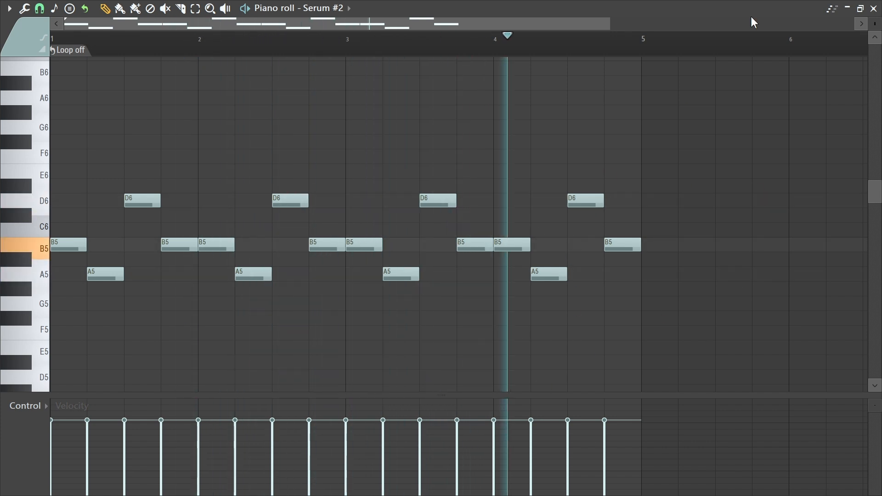
pyautogui.click(874, 8)
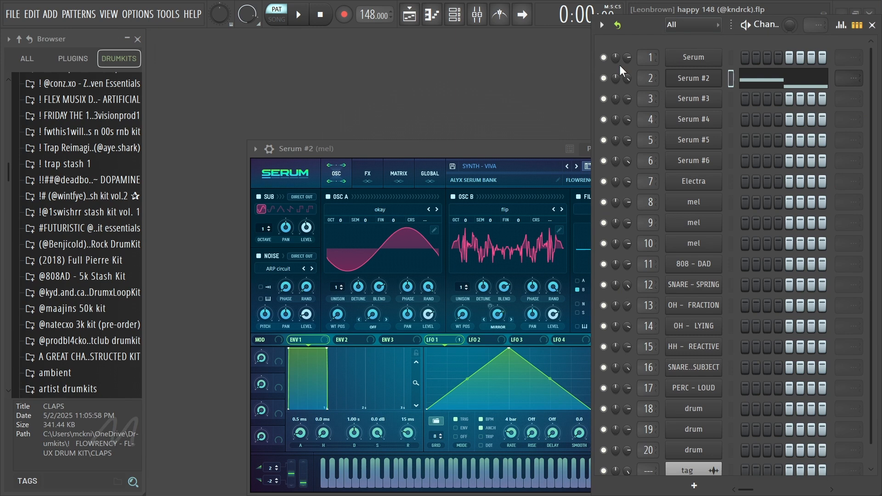
# - Show Fruity Parametric EQ 2 and Fruity Reeverb 2 on mixer track 2
pyautogui.click(486, 10)
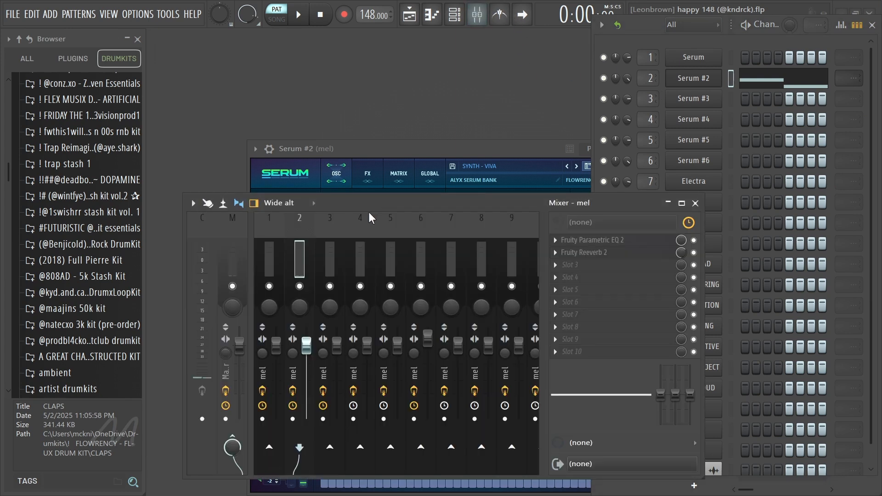
pyautogui.click(613, 240)
pyautogui.click(613, 254)
pyautogui.click(612, 254)
pyautogui.click(611, 255)
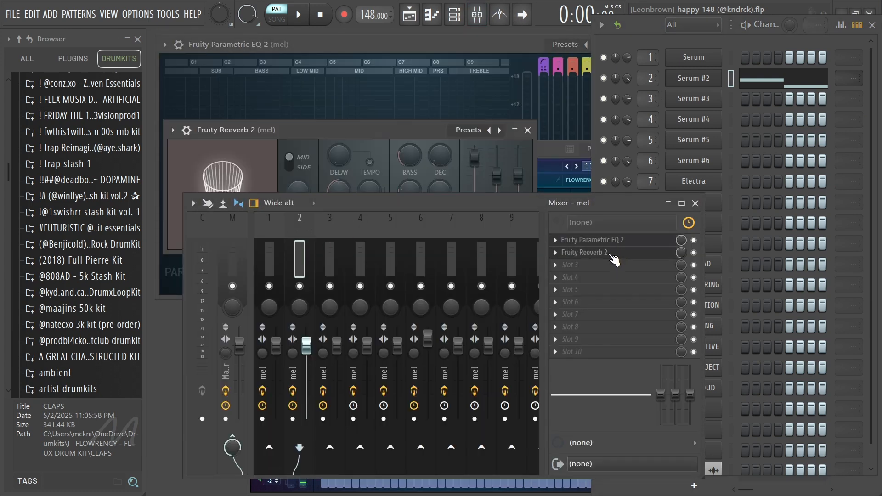
# - Move the mixer lower on the workspace, then close both effect windows, the mixer and the Serum #2 synth
pyautogui.moveTo(596, 206); pyautogui.dragTo(579, 259)
pyautogui.click(585, 294)
pyautogui.click(587, 305)
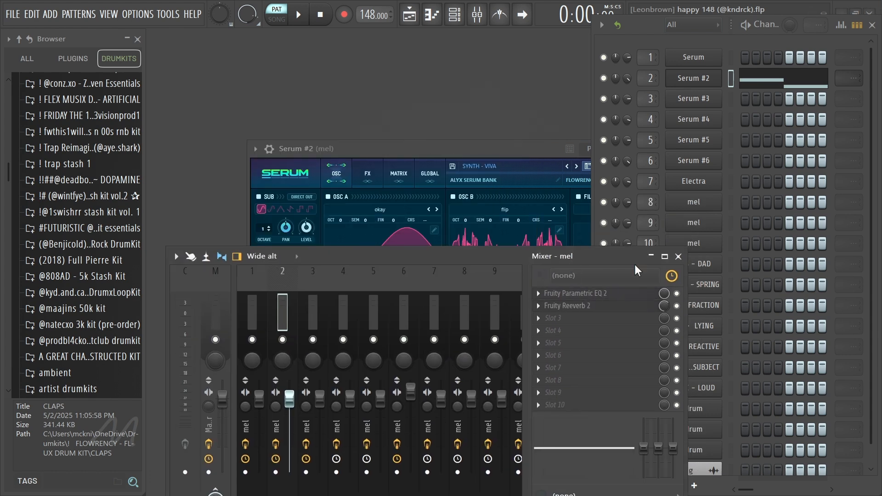
pyautogui.click(678, 257)
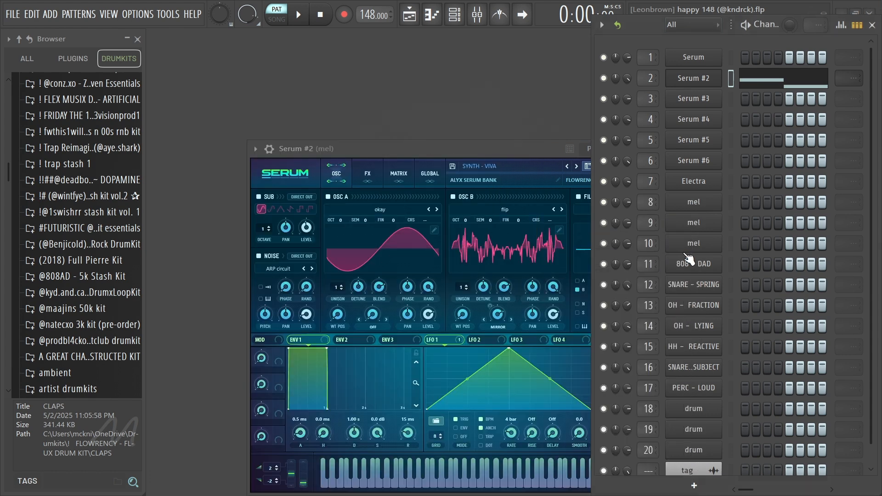
pyautogui.click(460, 159)
pyautogui.click(567, 135)
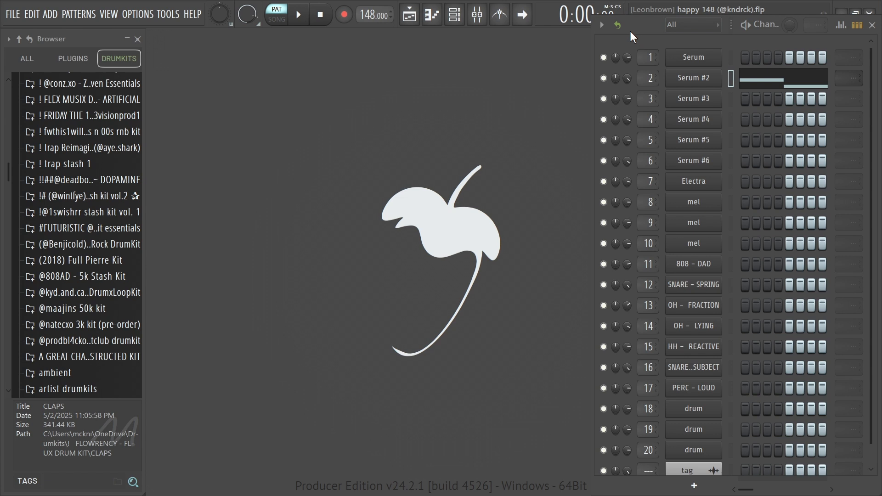
# - Switch to the Serum #3 pattern and play back its notes in the piano roll, setting the playhead shortly before bar 4
pyautogui.press('KP_Subtract')
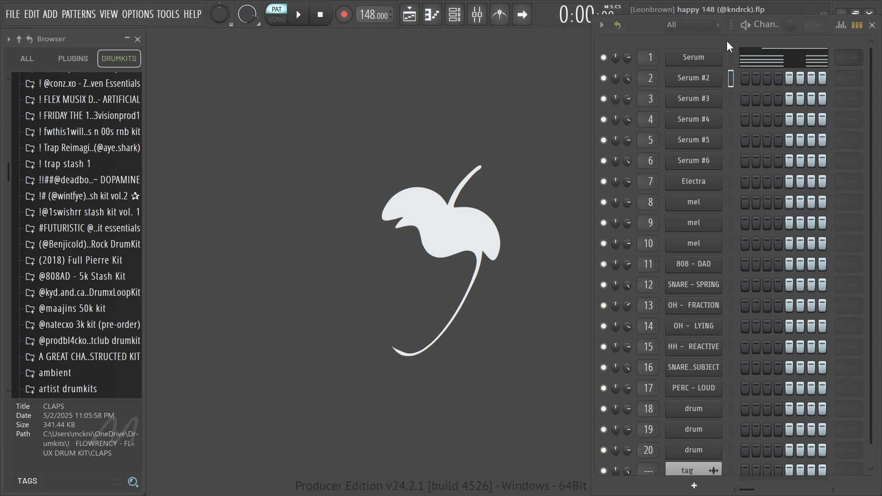
pyautogui.press('KP_Add')
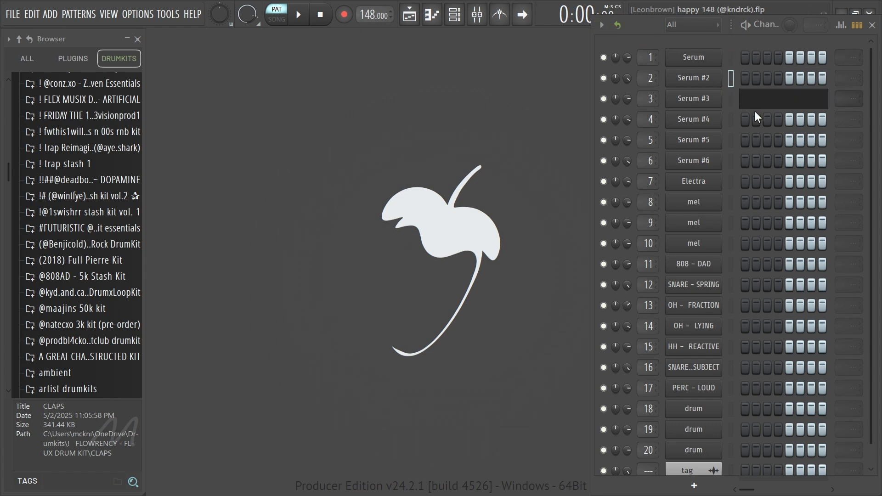
pyautogui.click(775, 97)
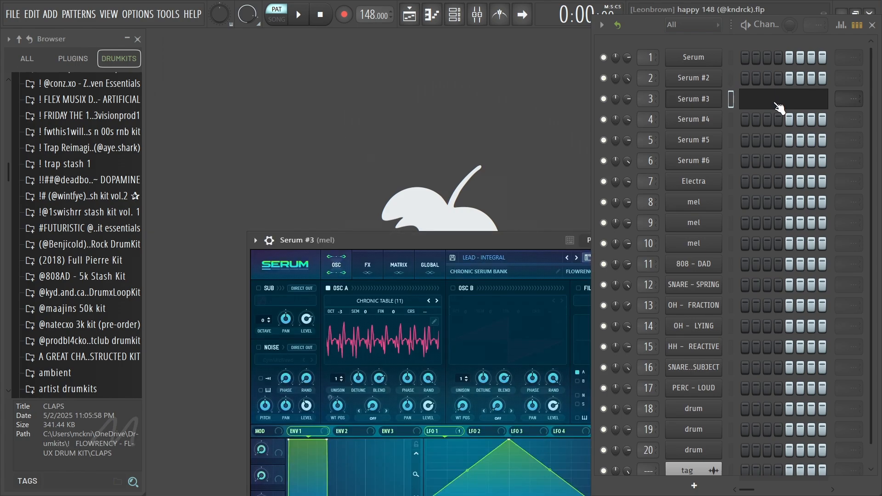
pyautogui.press('space')
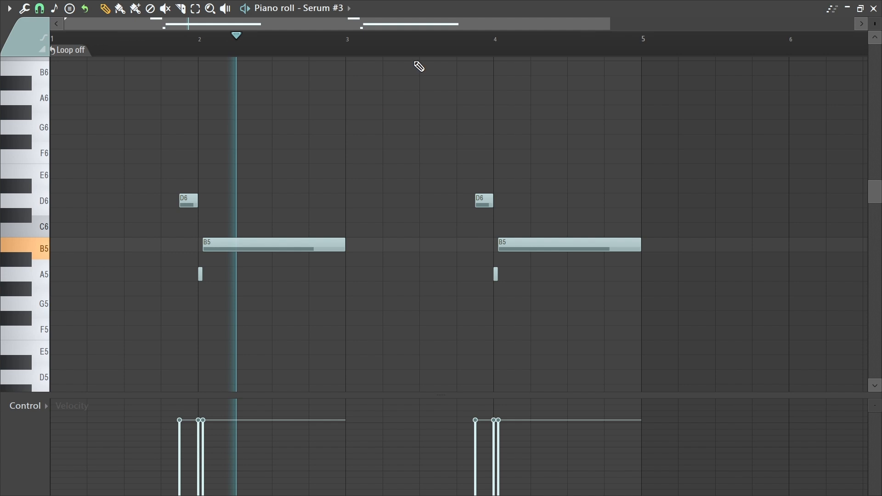
pyautogui.click(438, 45)
pyautogui.press('space')
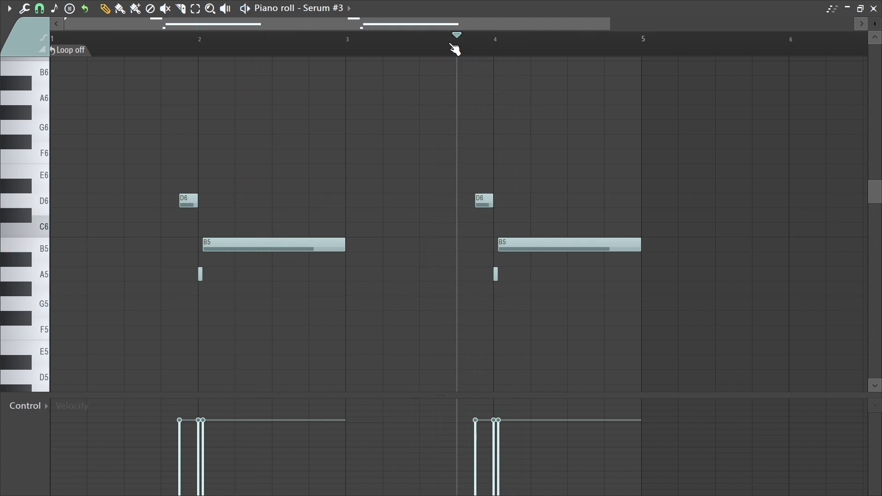
pyautogui.click(874, 8)
# - Check Fruity Parametric EQ 2 and Fruity Reeverb 2 on mixer track 3 and close the mixer
pyautogui.click(482, 13)
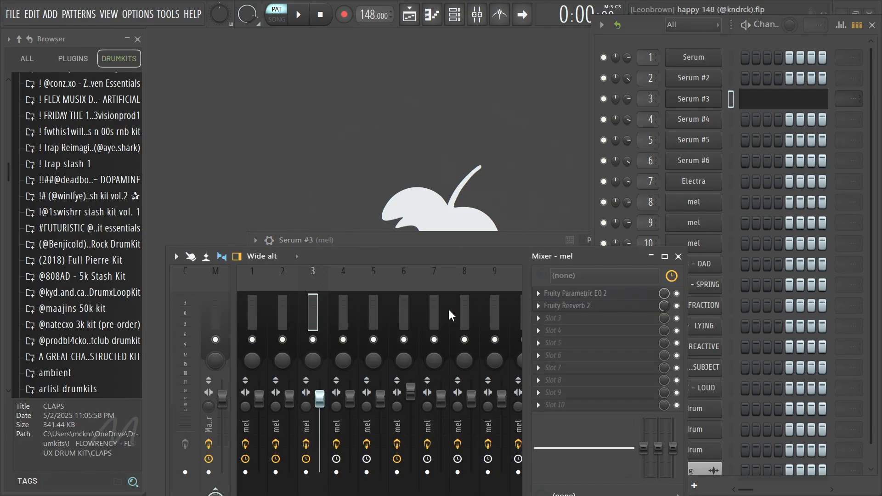
pyautogui.click(592, 306)
pyautogui.click(595, 294)
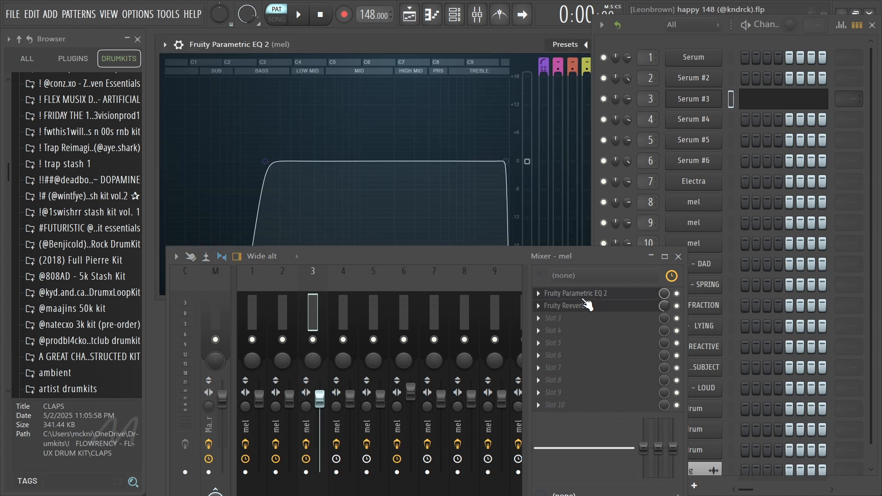
pyautogui.click(588, 305)
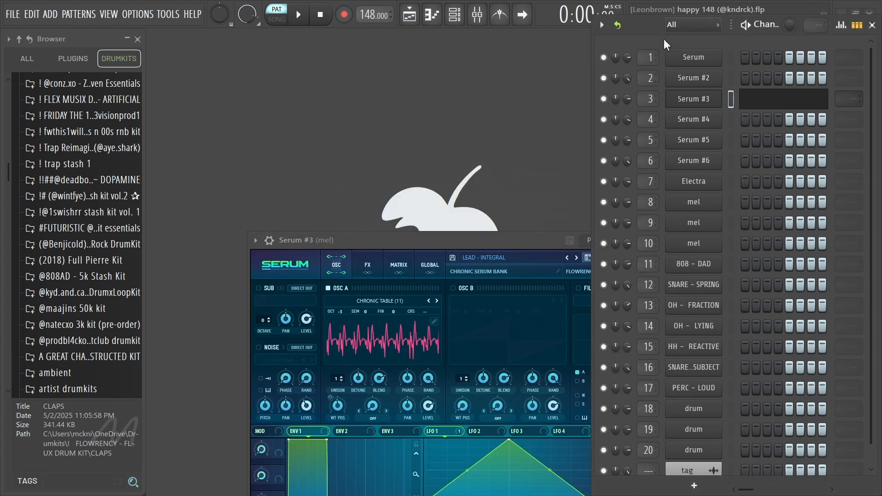
# - Switch to the Serum #4 pattern, inspect its synth's oscillators and effects, and play back its notes in the piano roll
pyautogui.press('KP_Add')
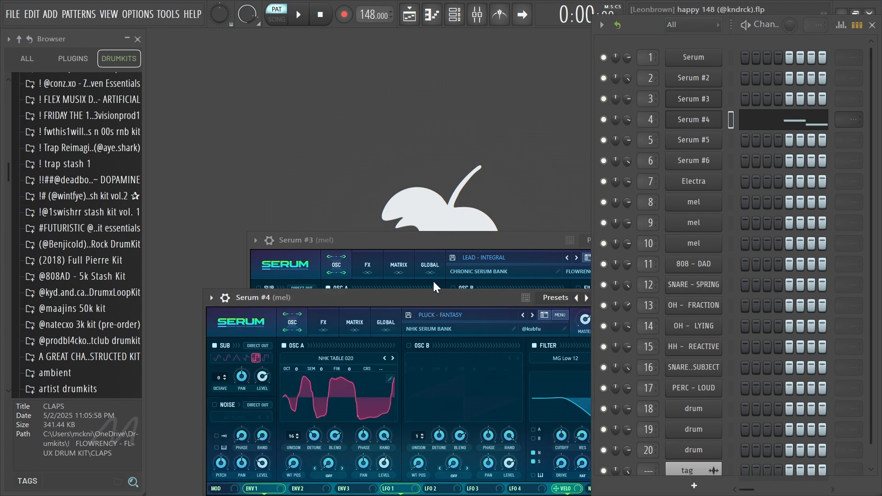
pyautogui.moveTo(438, 300); pyautogui.dragTo(447, 165)
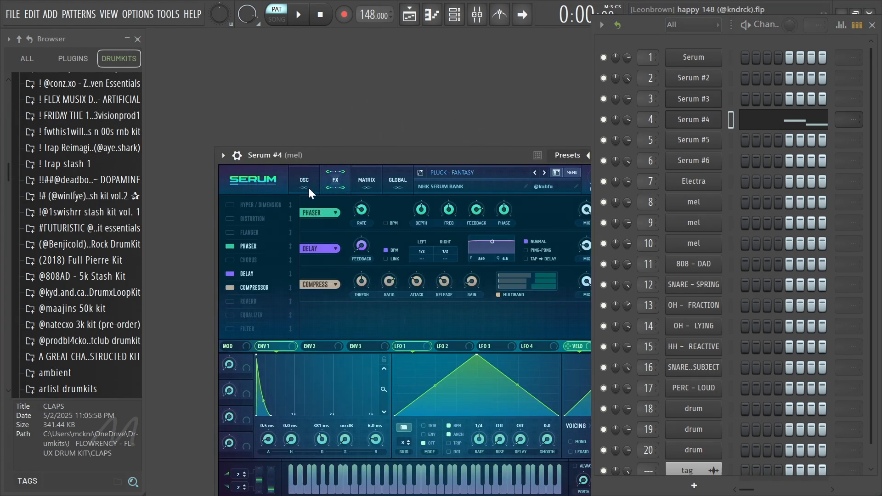
pyautogui.click(781, 121)
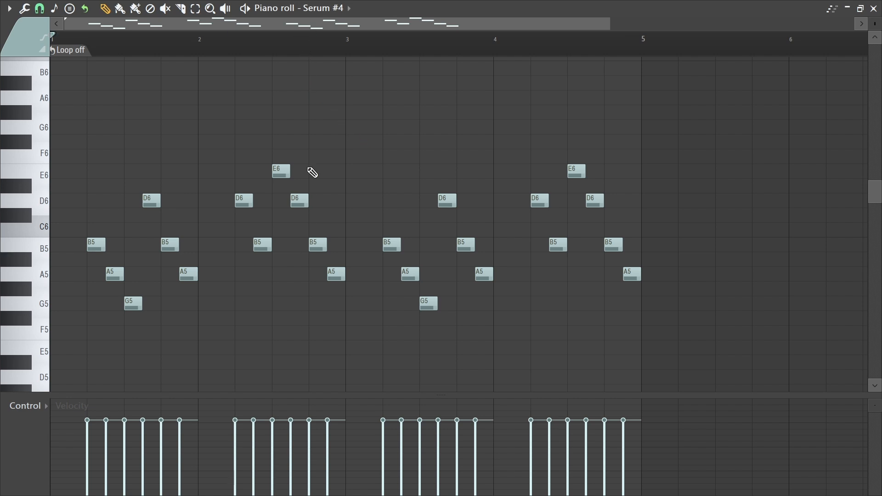
pyautogui.press('space')
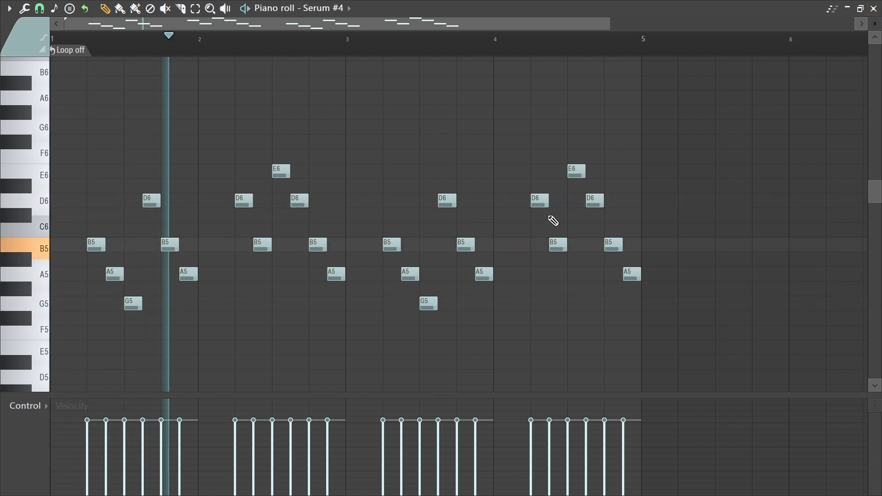
pyautogui.click(873, 8)
# - Show Fruity Reeverb 2 on mixer track 4 and stop playback
pyautogui.click(471, 20)
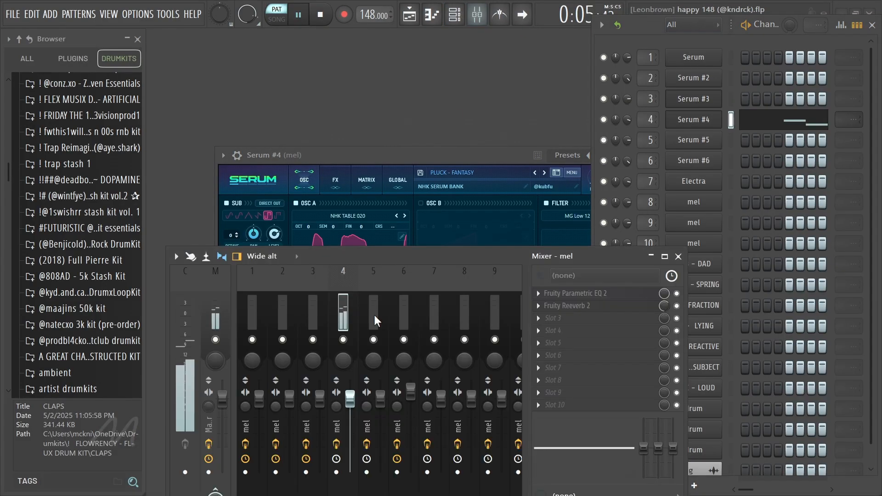
pyautogui.click(639, 305)
pyautogui.press('space')
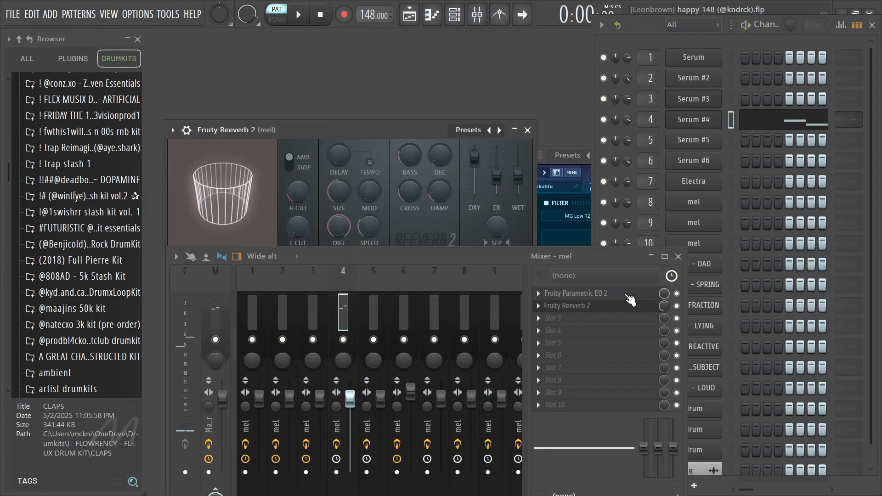
# - Check Fruity Parametric EQ 2 on mixer track 4 and close the mixer
pyautogui.click(630, 294)
pyautogui.click(630, 294)
pyautogui.click(678, 256)
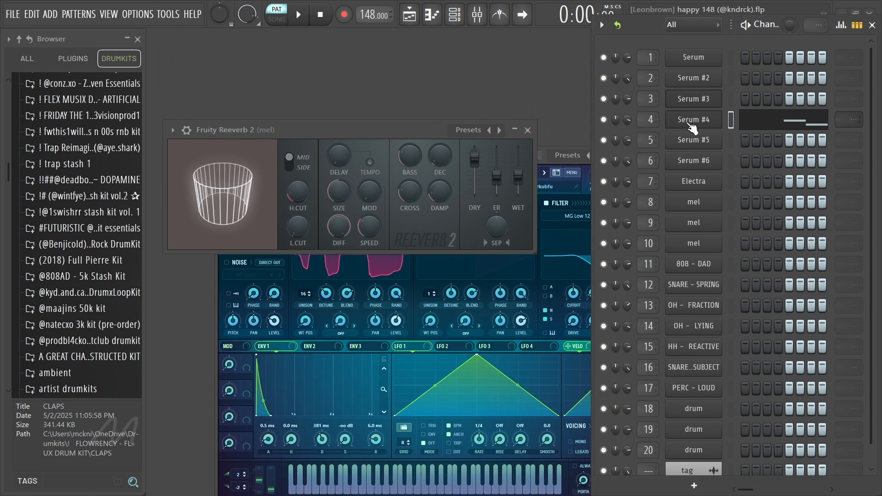
# - Switch to the Serum #5 pattern and inspect its synth's oscillators and effects, moving the synth window fully into view
pyautogui.click(691, 99)
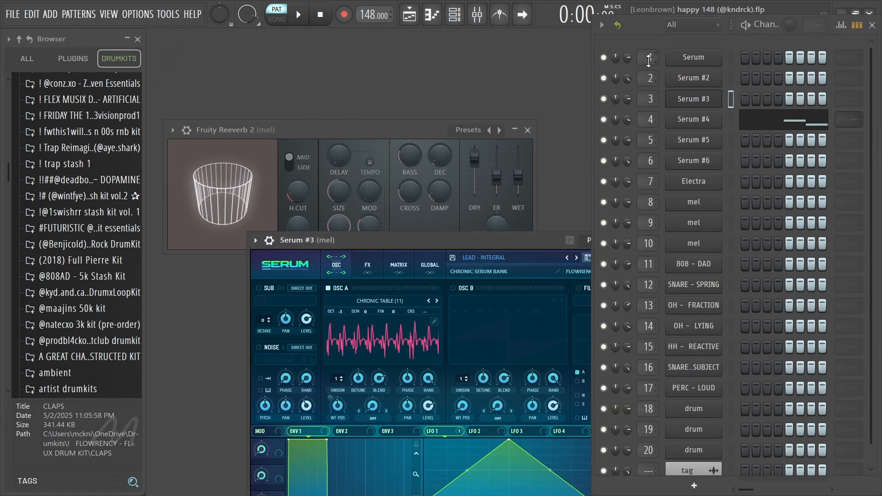
pyautogui.press('KP_Add')
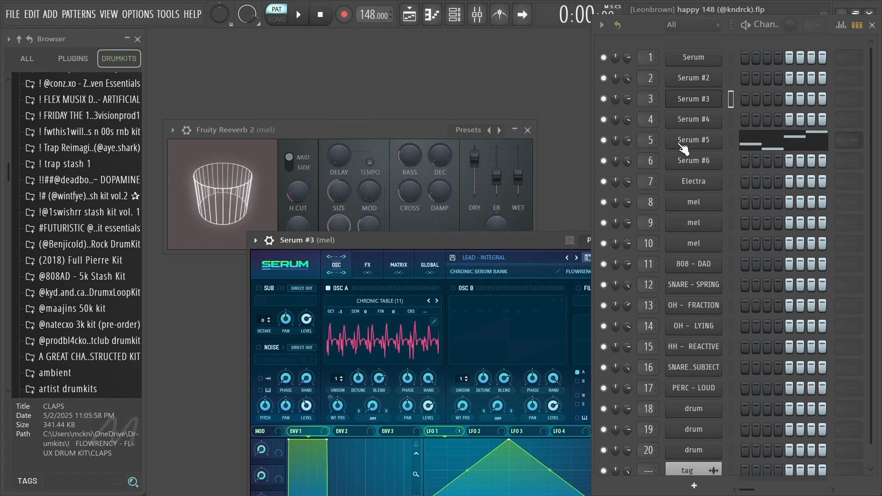
pyautogui.click(690, 141)
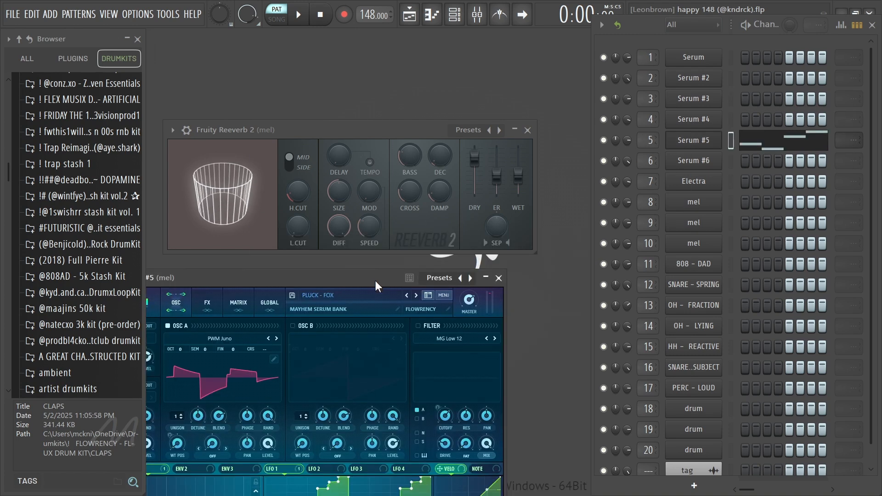
pyautogui.moveTo(373, 278); pyautogui.dragTo(446, 99)
pyautogui.click(284, 122)
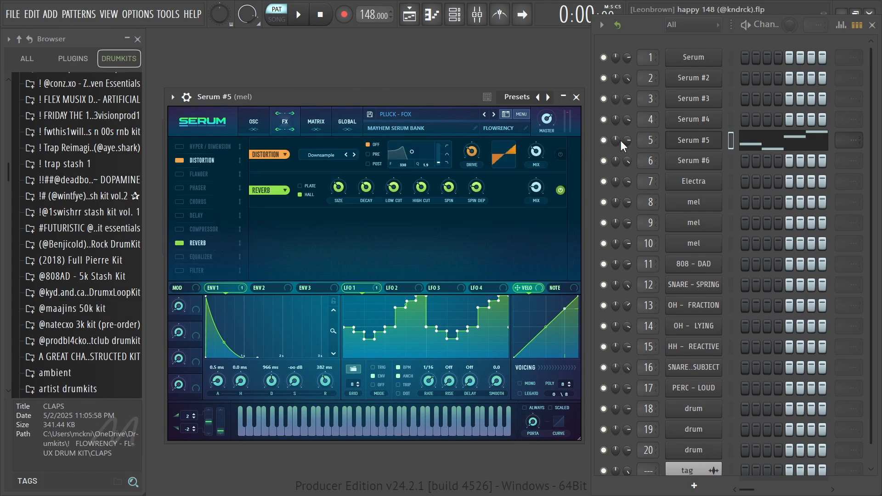
# - Play back the Serum #5 notes in the piano roll and close the piano roll
pyautogui.click(735, 141)
pyautogui.press('space')
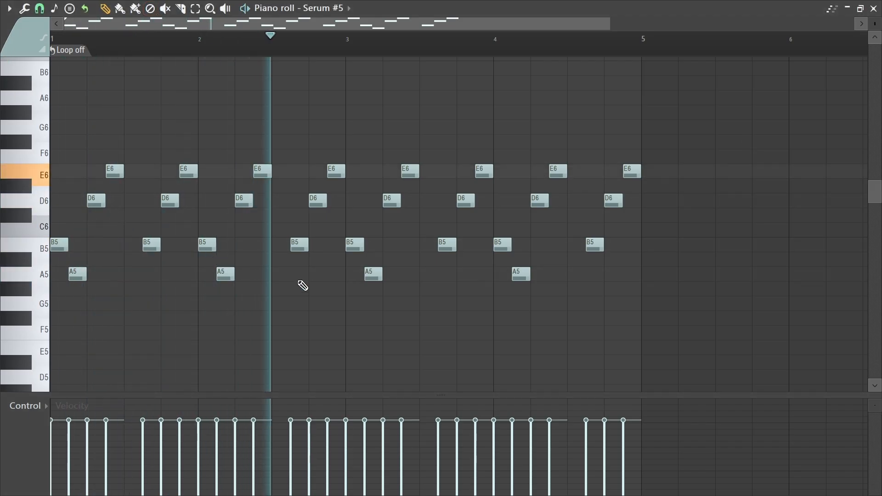
pyautogui.click(874, 9)
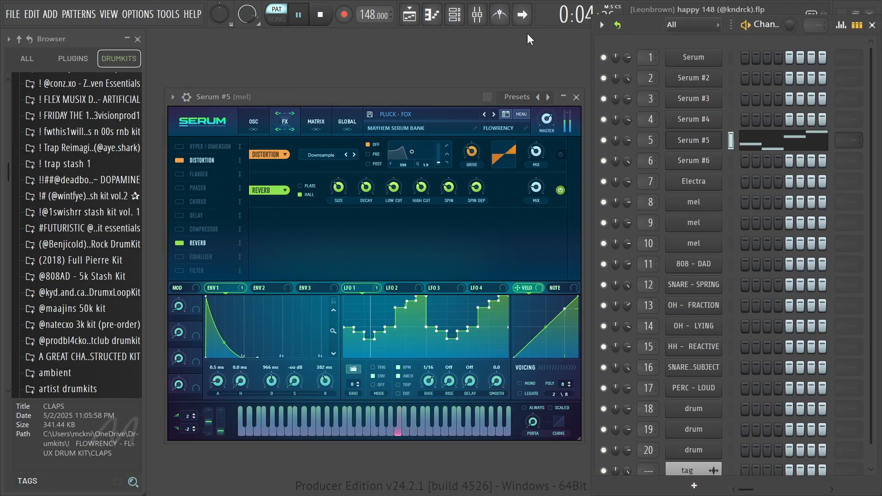
# - Check Fruity Reeverb 2 and Fruity Parametric EQ 2 on mixer track 5 and stop playback
pyautogui.click(477, 15)
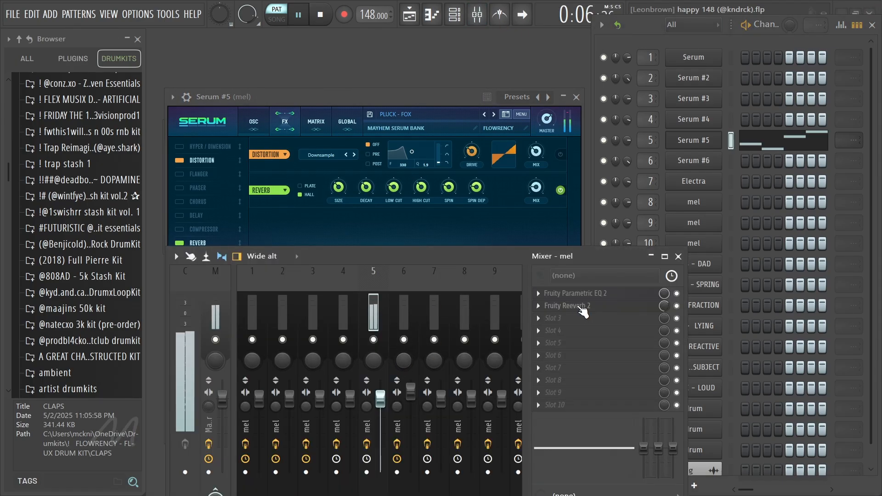
pyautogui.click(580, 307)
pyautogui.click(586, 294)
pyautogui.click(587, 310)
pyautogui.click(586, 295)
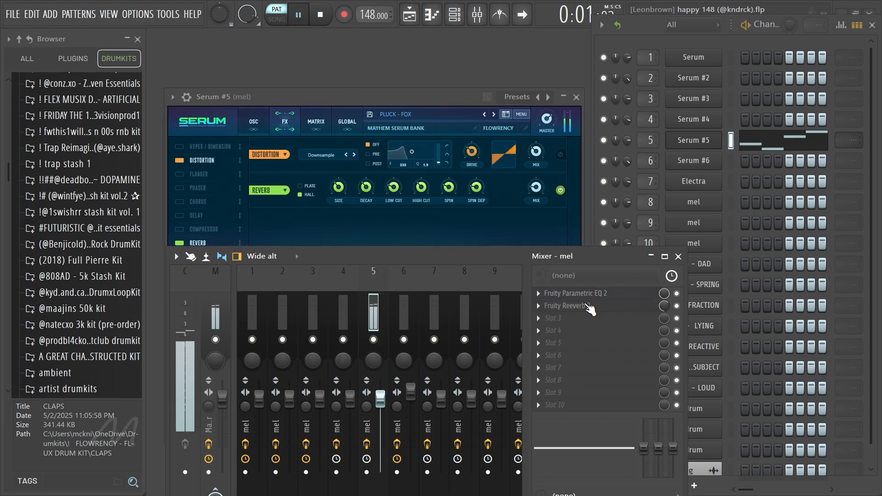
pyautogui.press('space')
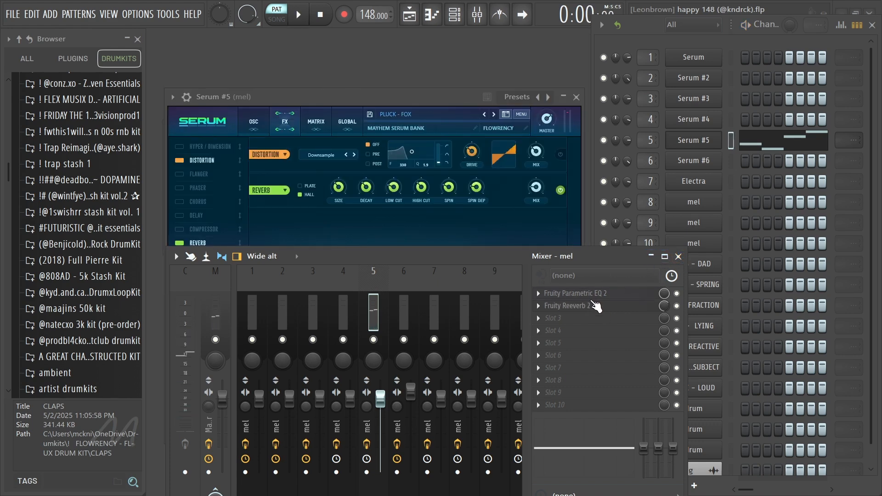
# - Close the Serum #5, mixer and Fruity Reeverb 2 windows and switch to the Serum #6 pattern
pyautogui.click(578, 97)
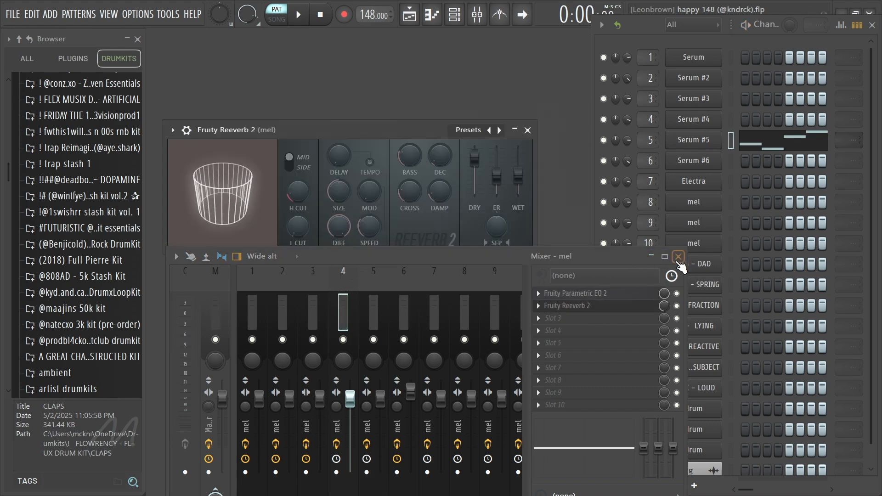
pyautogui.press('F9')
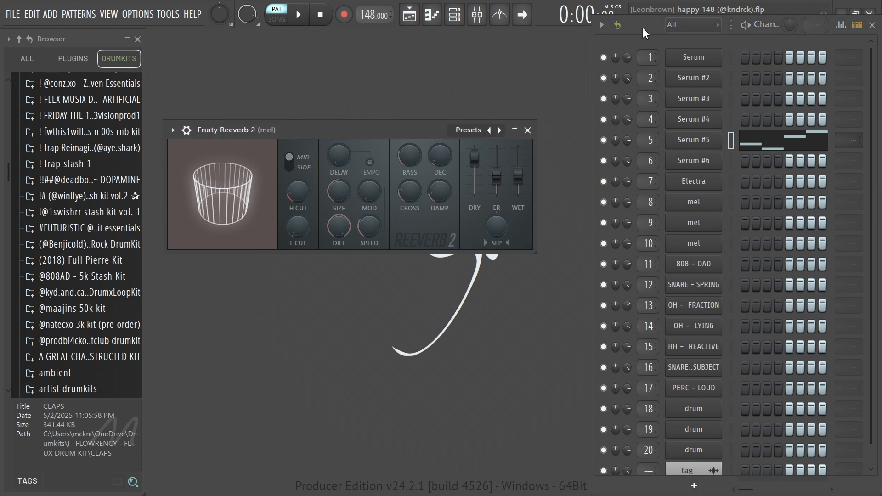
pyautogui.scroll(-2, 642, 24)
pyautogui.scroll(-1, 662, 29)
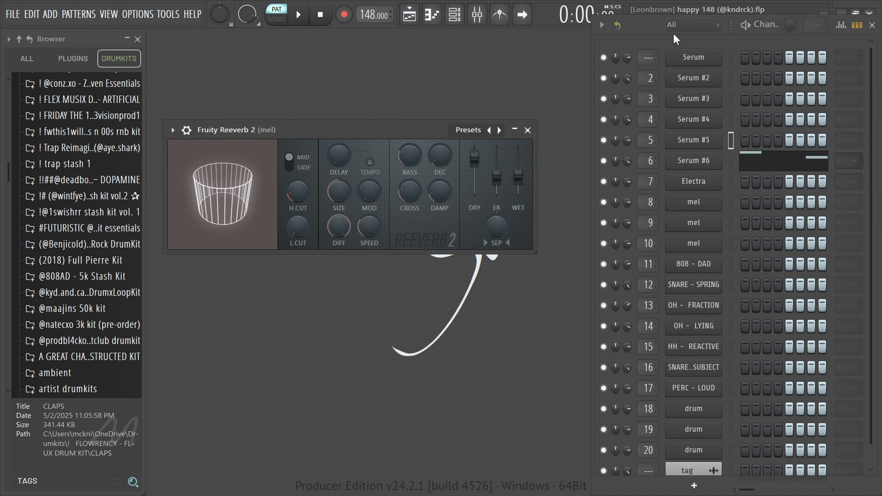
pyautogui.click(527, 131)
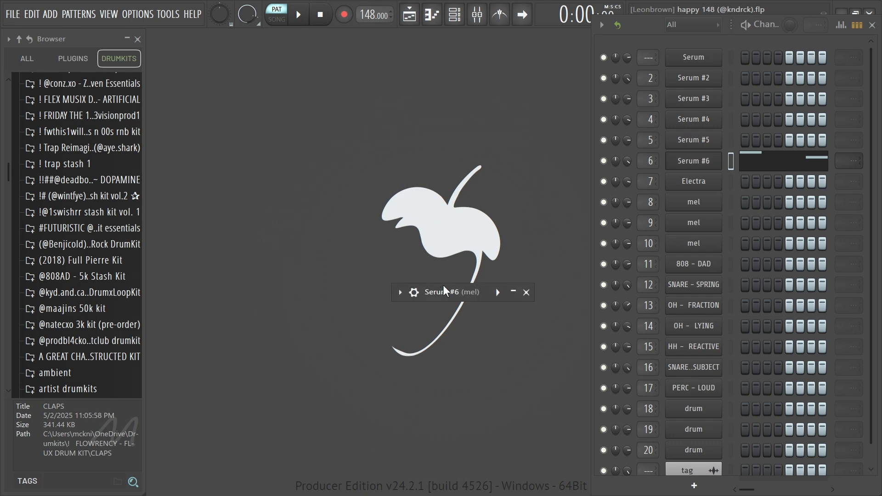
# - Inspect the Serum #6 synth's oscillators and effects and play back its notes in the piano roll
pyautogui.moveTo(352, 134); pyautogui.dragTo(242, 73)
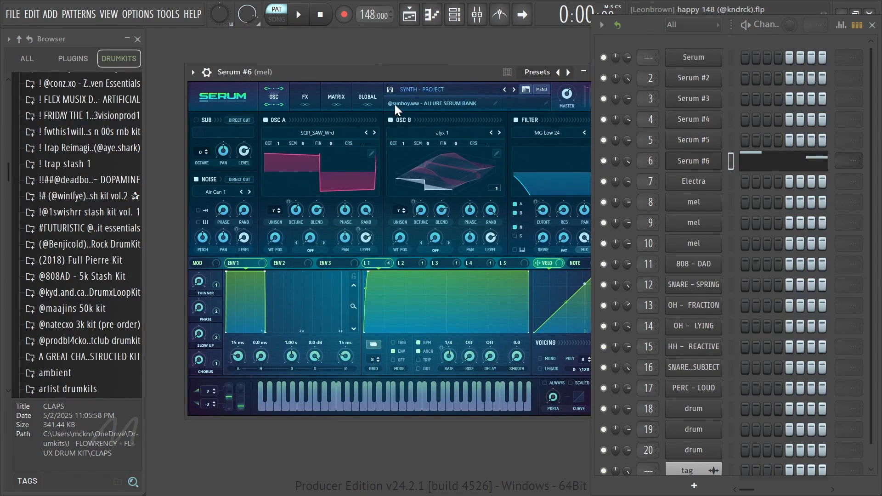
pyautogui.click(294, 98)
pyautogui.click(763, 160)
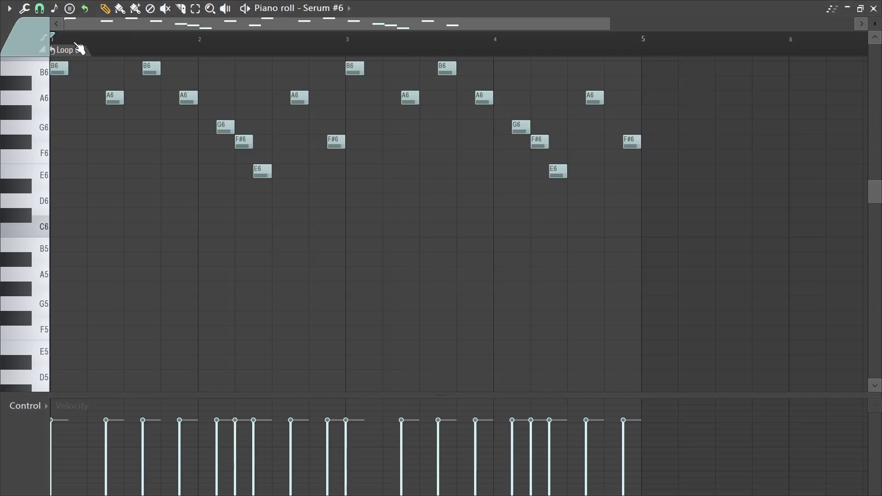
pyautogui.scroll(3, 95, 144)
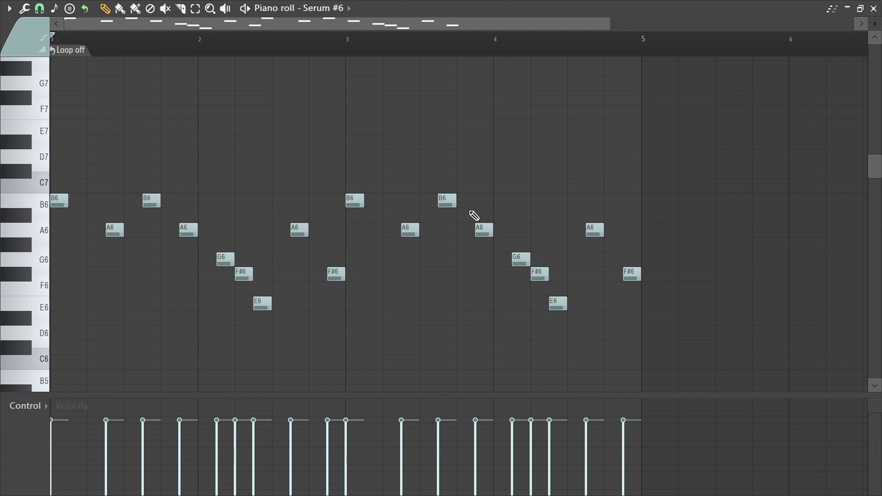
pyautogui.press('space')
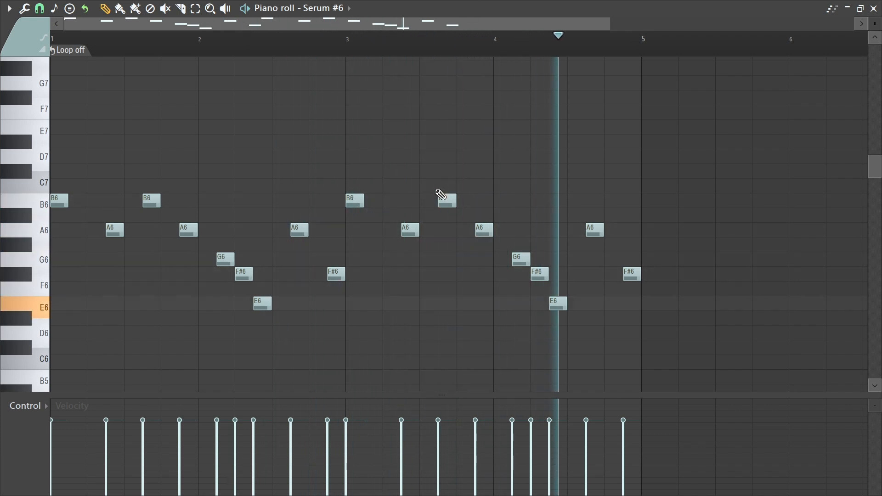
pyautogui.press('space')
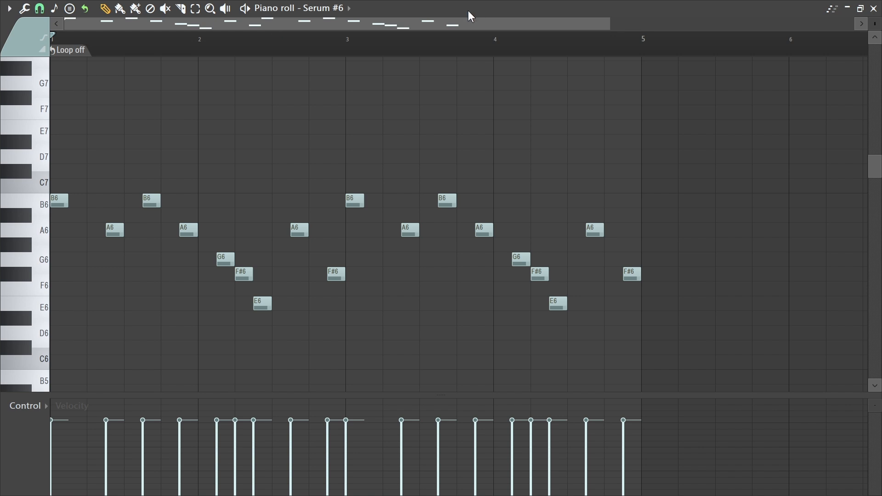
pyautogui.click(874, 8)
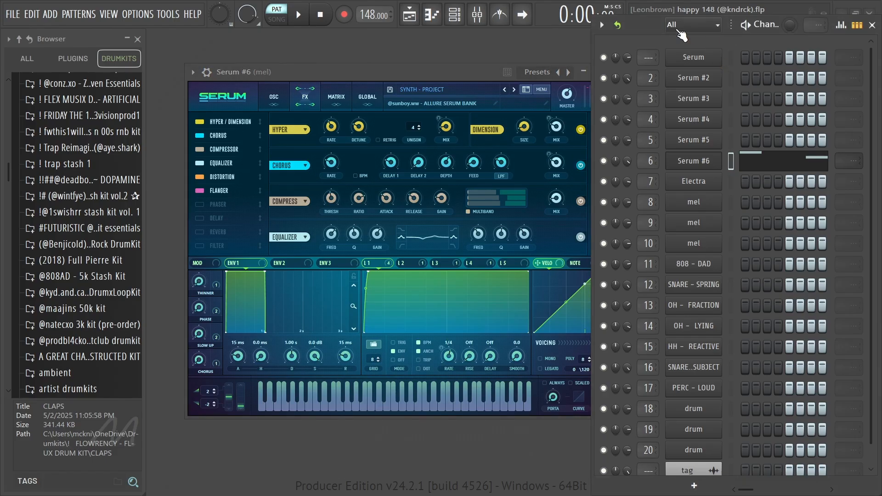
# - Show the Serum #6 oscillators again with the whole filter section in view, and close the synth
pyautogui.click(266, 98)
pyautogui.moveTo(302, 68); pyautogui.dragTo(241, 56)
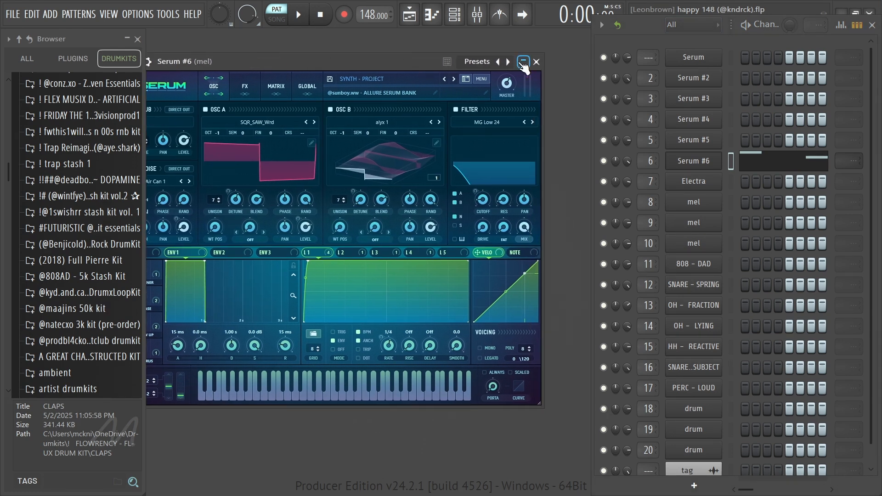
pyautogui.click(534, 60)
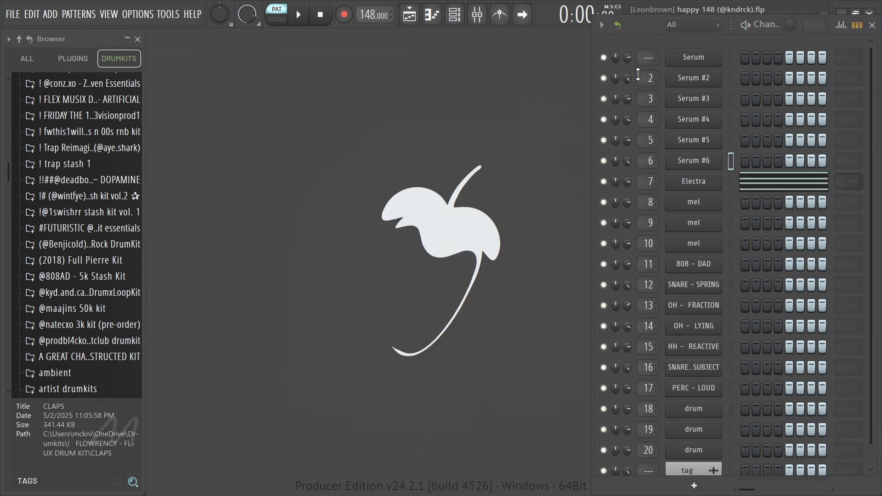
# - Switch to the Electra pattern and view its chord notes in the piano roll and its synth preset
pyautogui.click(705, 187)
pyautogui.click(741, 185)
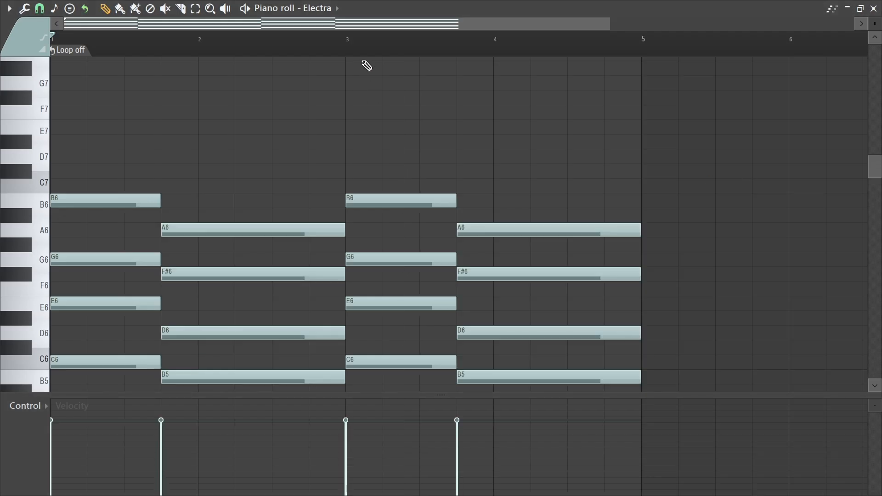
pyautogui.scroll(-3, 124, 193)
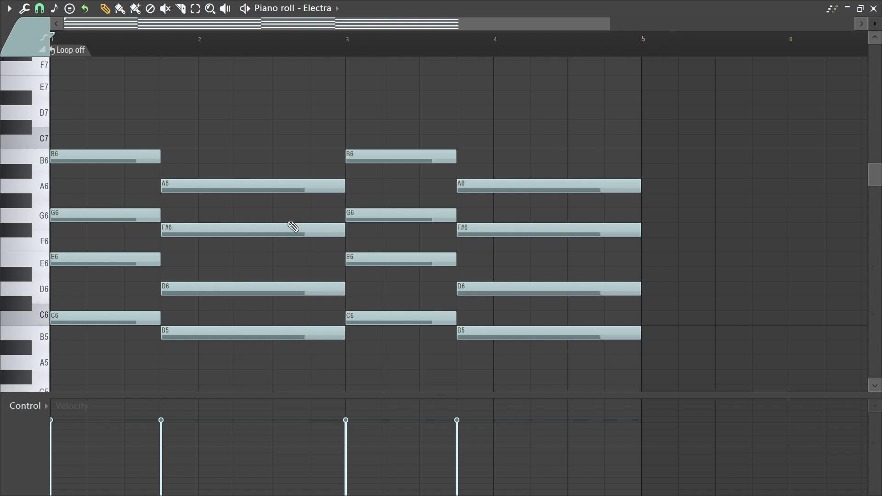
pyautogui.scroll(-3, 338, 252)
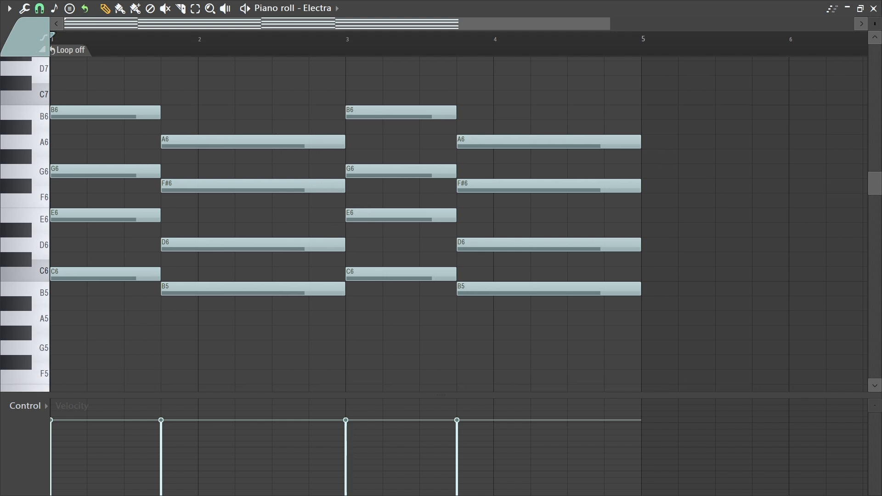
pyautogui.click(877, 9)
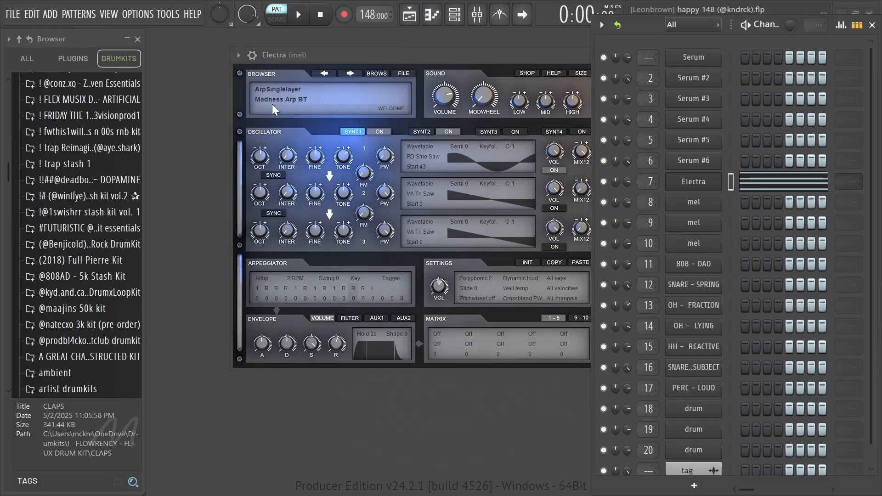
# - Play back the Electra chords in the piano roll and look over the clips in the playlist arrangement
pyautogui.click(755, 184)
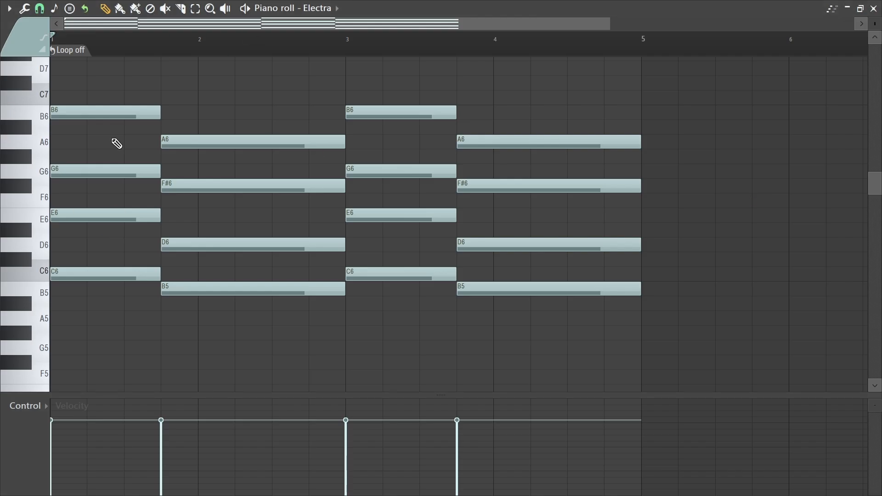
pyautogui.press('space')
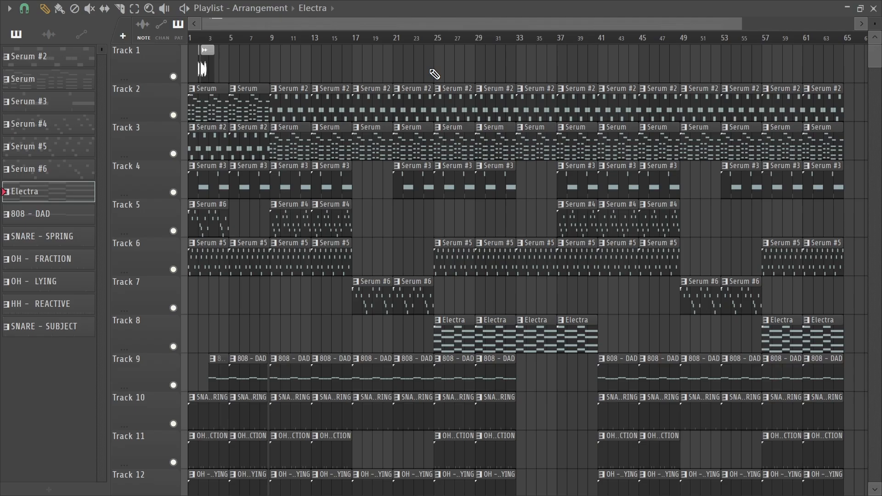
pyautogui.scroll(-2, 366, 275)
pyautogui.scroll(2, 291, 183)
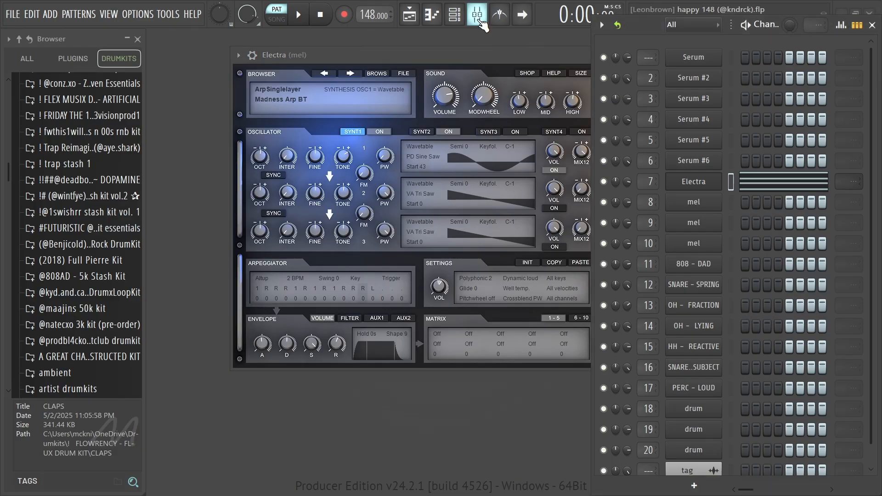
# - Compare the effect slots of mixer tracks 7 and 8, and show Fruity Parametric EQ 2 and Fruity Reeverb 2 on track 7
pyautogui.click(478, 17)
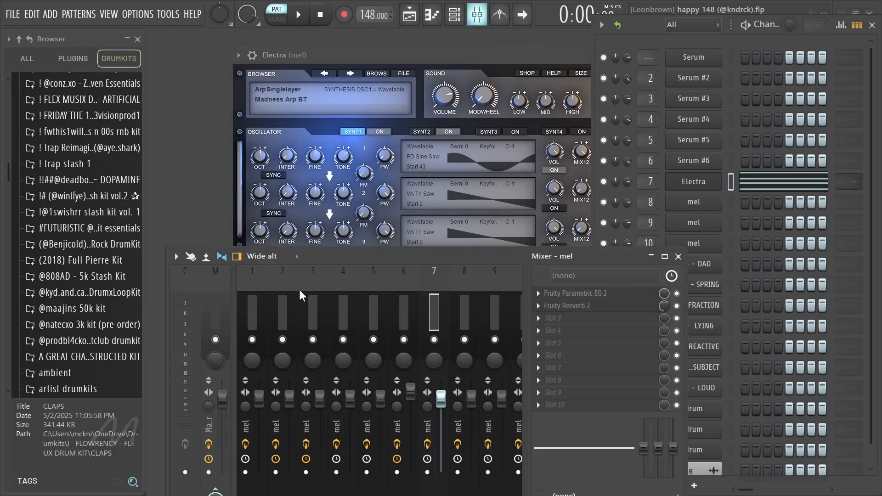
pyautogui.click(462, 309)
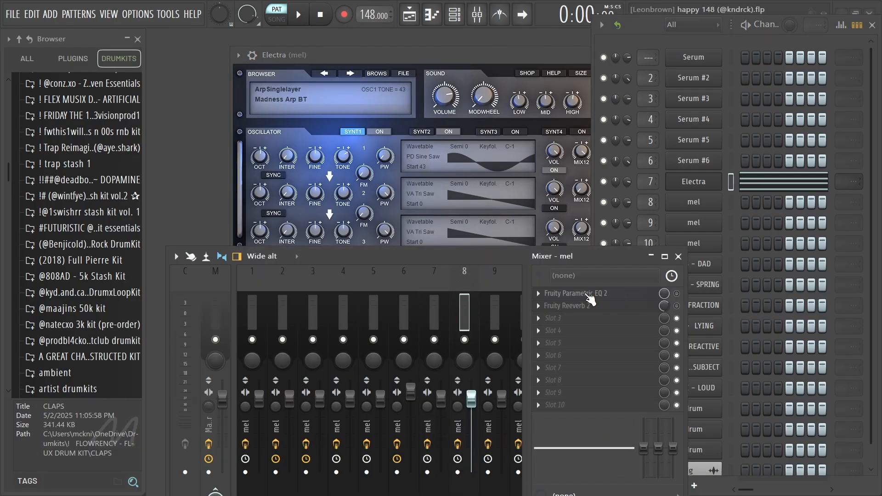
pyautogui.click(498, 300)
pyautogui.click(442, 301)
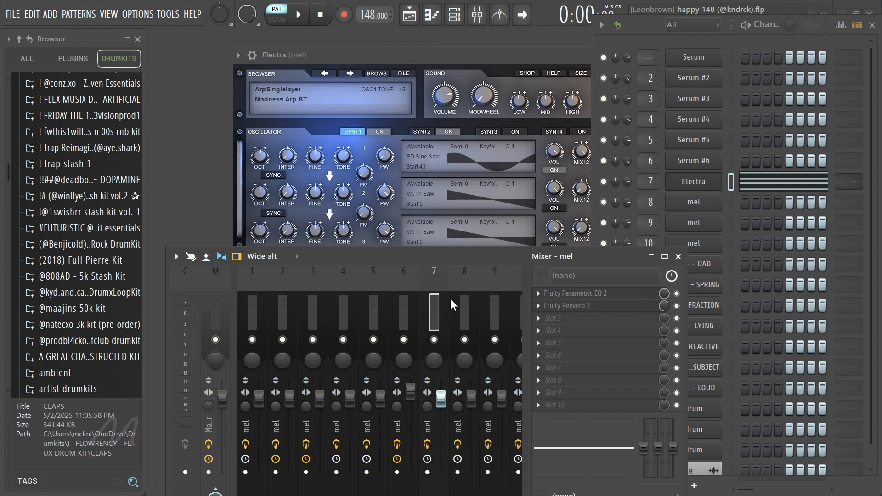
pyautogui.click(450, 297)
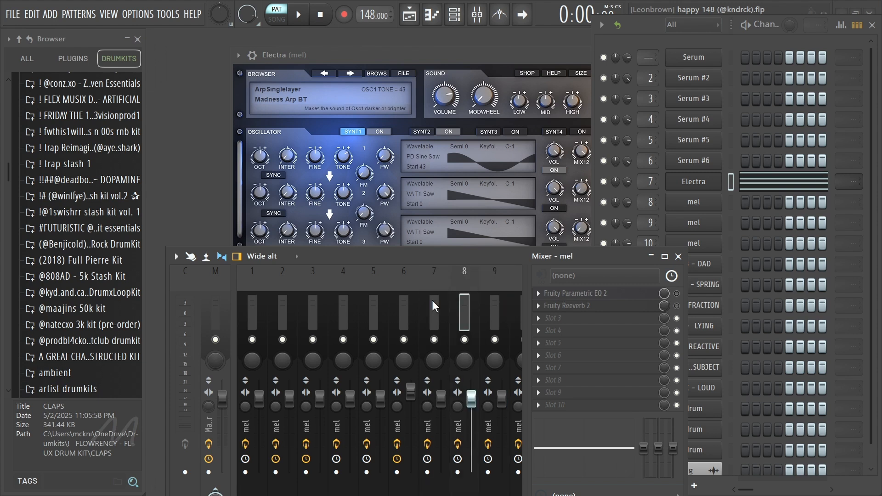
pyautogui.click(432, 299)
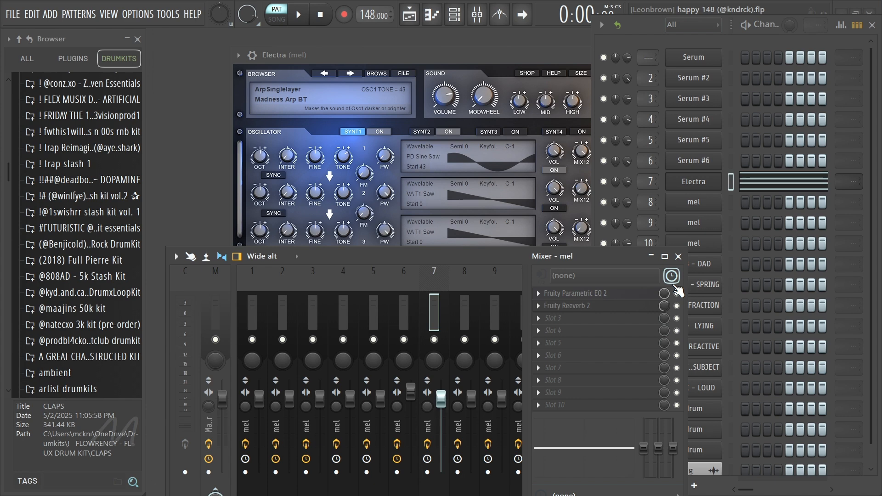
pyautogui.click(636, 294)
pyautogui.click(627, 305)
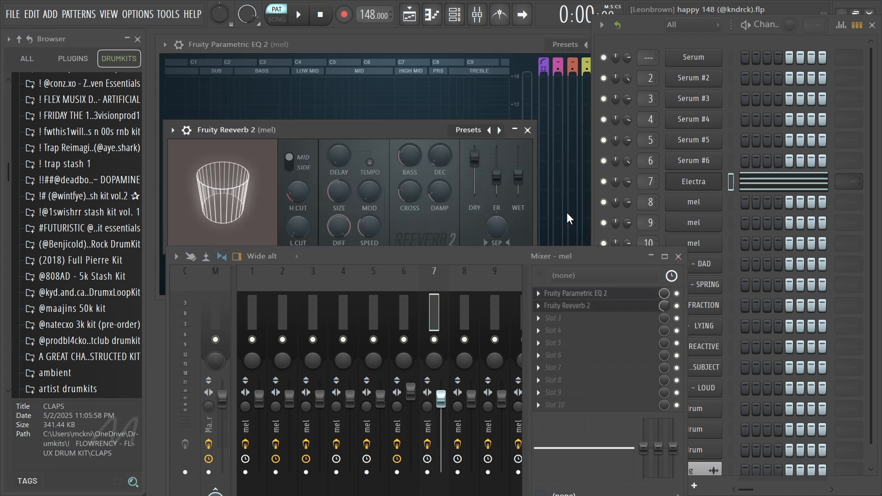
# - Close the Fruity Reeverb 2, Fruity Parametric EQ 2 and Electra windows
pyautogui.click(527, 130)
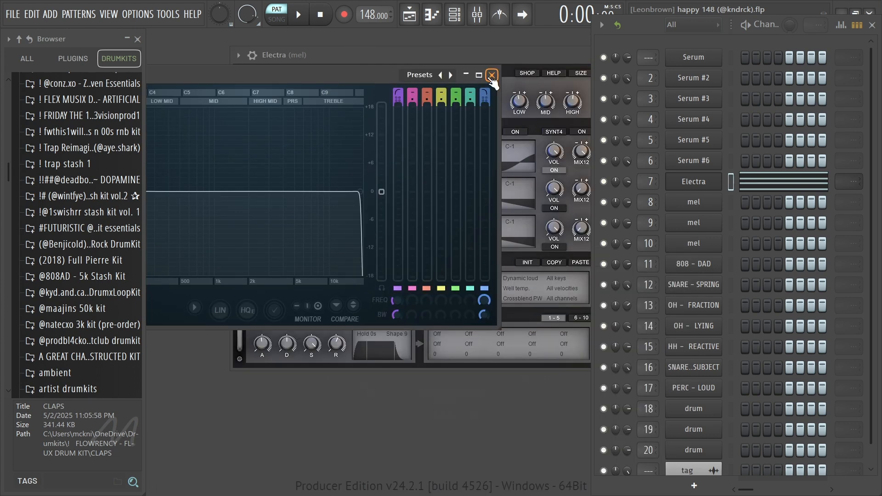
pyautogui.click(492, 75)
pyautogui.click(577, 73)
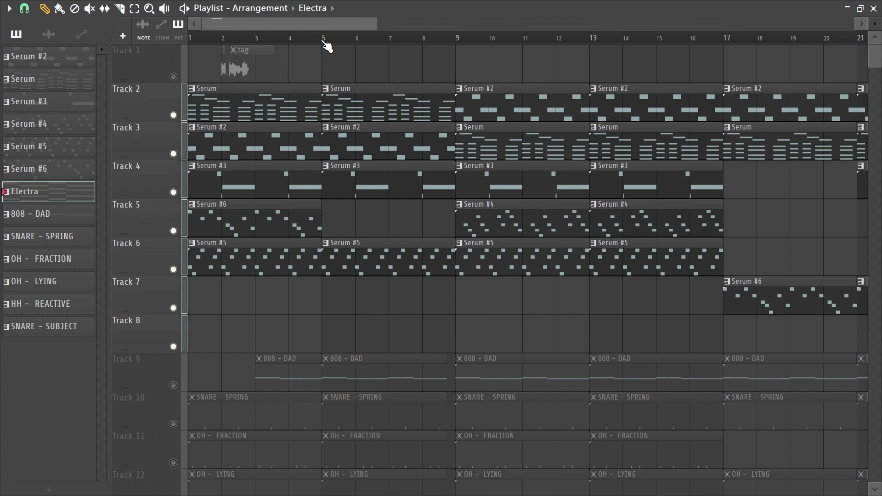
# - Play the melody layers in the playlist arrangement from bar 1 and look over how their clips are laid out
pyautogui.scroll(-5, 324, 42)
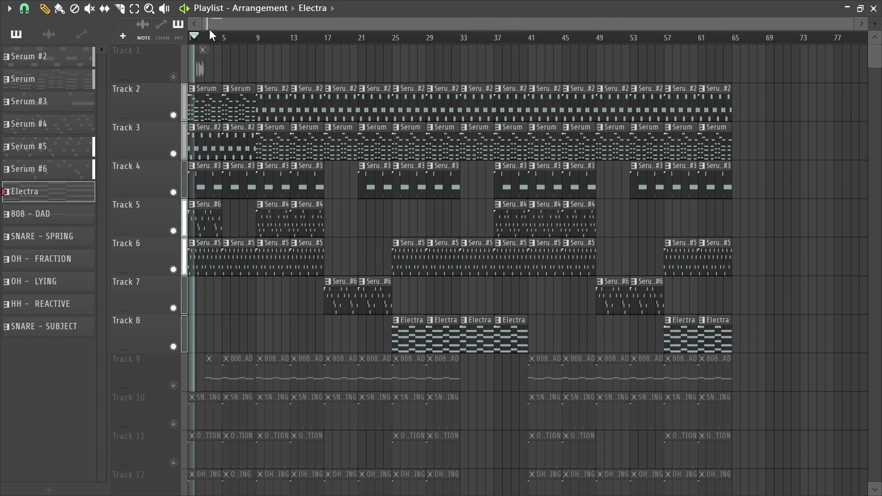
pyautogui.scroll(4, 208, 29)
pyautogui.press('space')
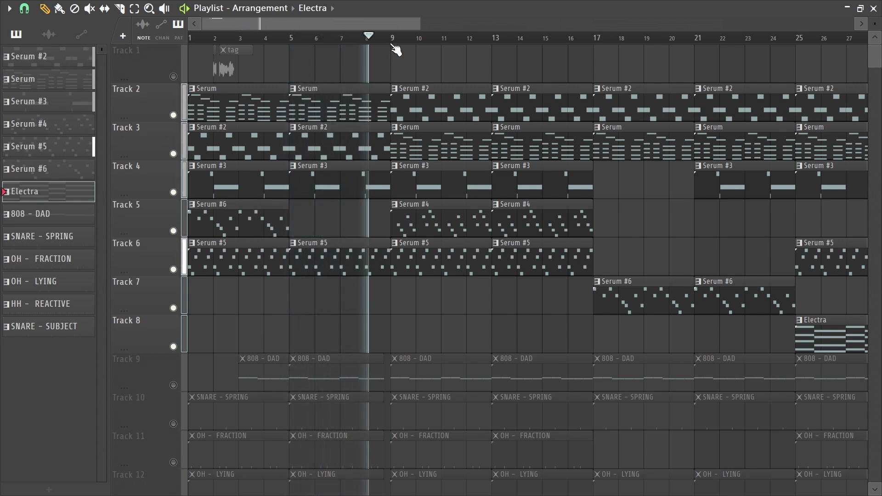
pyautogui.scroll(-3, 394, 48)
pyautogui.scroll(-1, 395, 48)
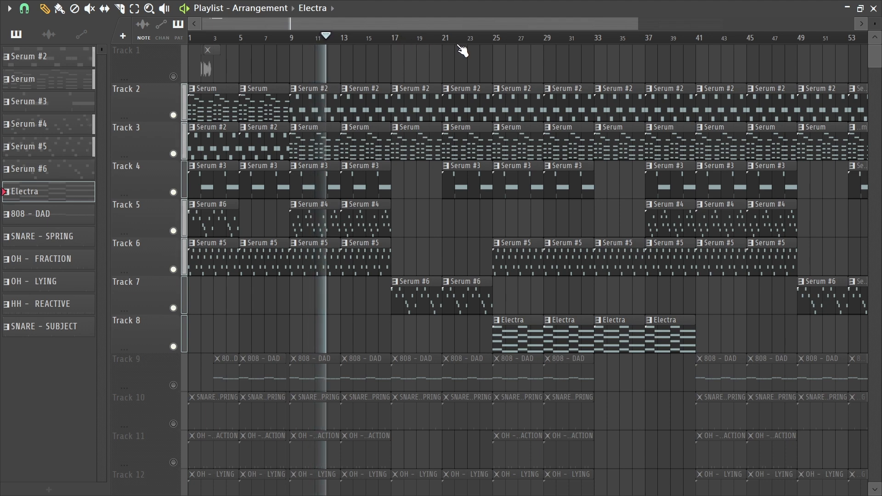
pyautogui.scroll(1, 465, 53)
# - Play the melody arrangement from bar 17 and from bar 25, and stop playback with the whole arrangement in view
pyautogui.click(317, 37)
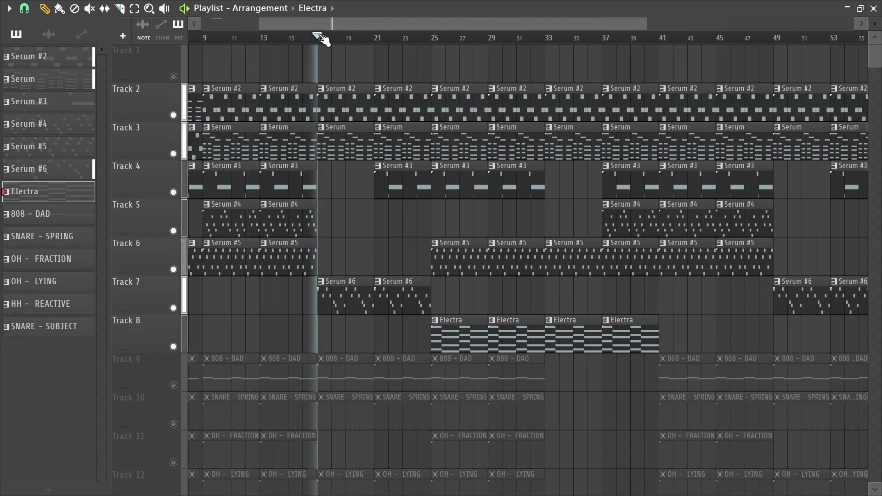
pyautogui.click(435, 37)
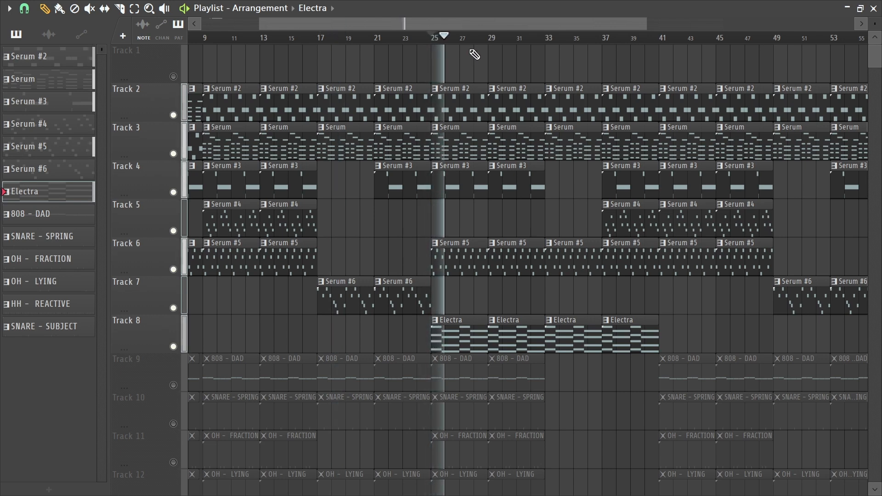
pyautogui.scroll(-3, 478, 40)
pyautogui.scroll(-1, 475, 46)
pyautogui.press('space')
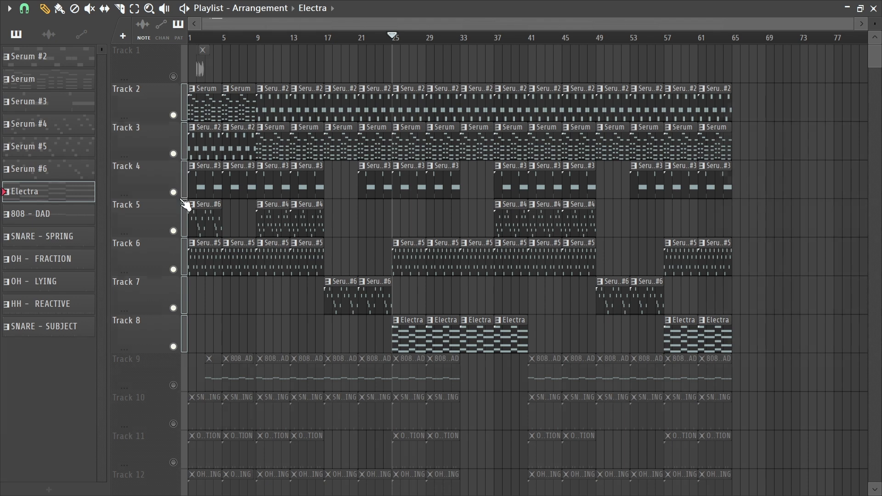
# - Mute the melody tracks, leaving tracks 9 to 15 active, and start playing the drums from bar 1
pyautogui.scroll(-5, 198, 227)
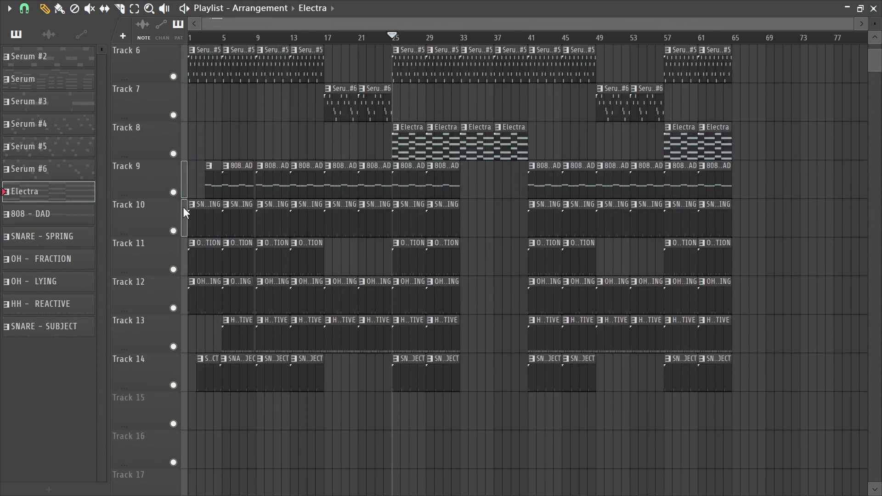
pyautogui.rightClick(174, 385)
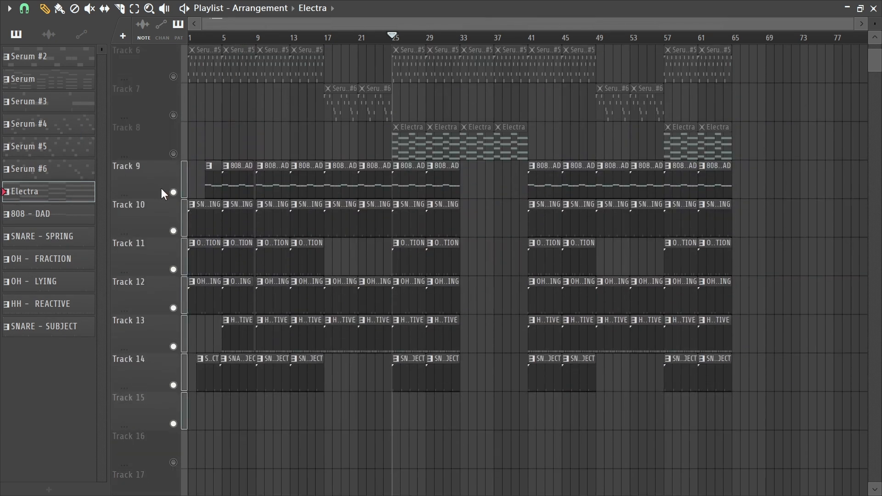
pyautogui.scroll(3, 161, 183)
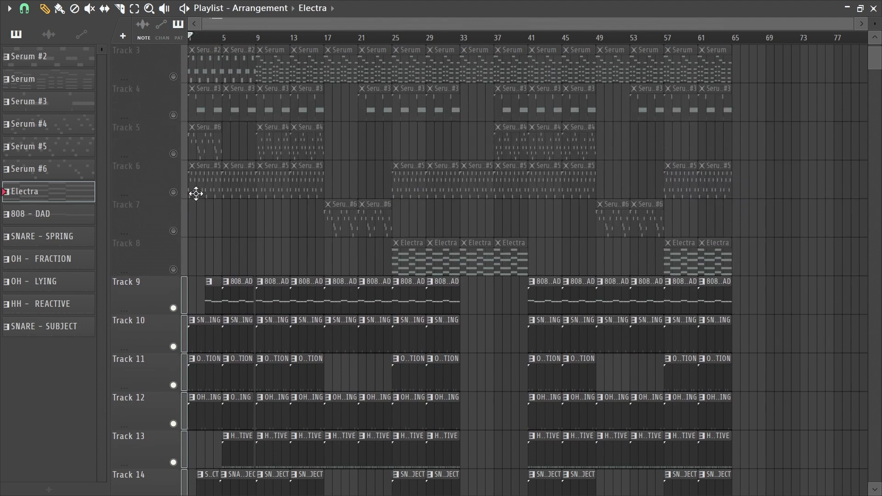
pyautogui.scroll(-4, 197, 193)
pyautogui.scroll(6, 197, 36)
pyautogui.scroll(-1, 126, 196)
pyautogui.scroll(2, 129, 193)
pyautogui.scroll(-1, 144, 170)
pyautogui.scroll(2, 145, 172)
pyautogui.press('space')
pyautogui.scroll(-2, 233, 370)
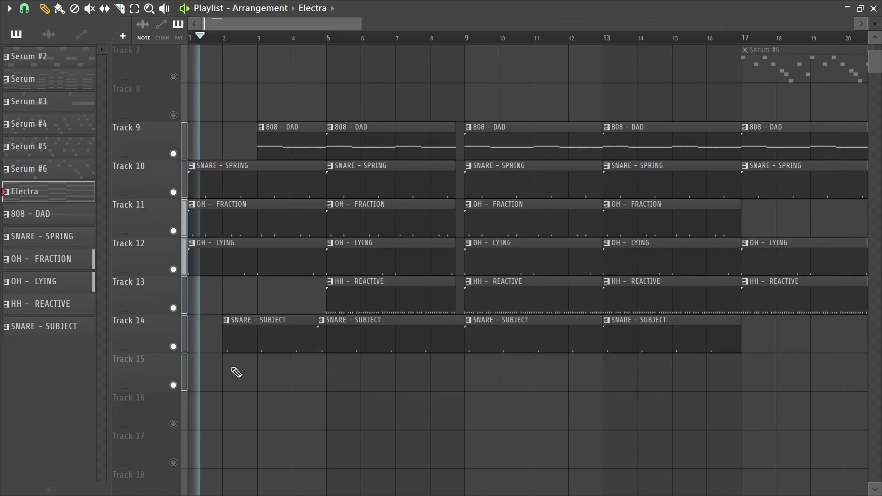
# - Follow the drum and 808 clips during playback up to bar 16, stop, and return the playhead to bar 13
pyautogui.scroll(1, 201, 31)
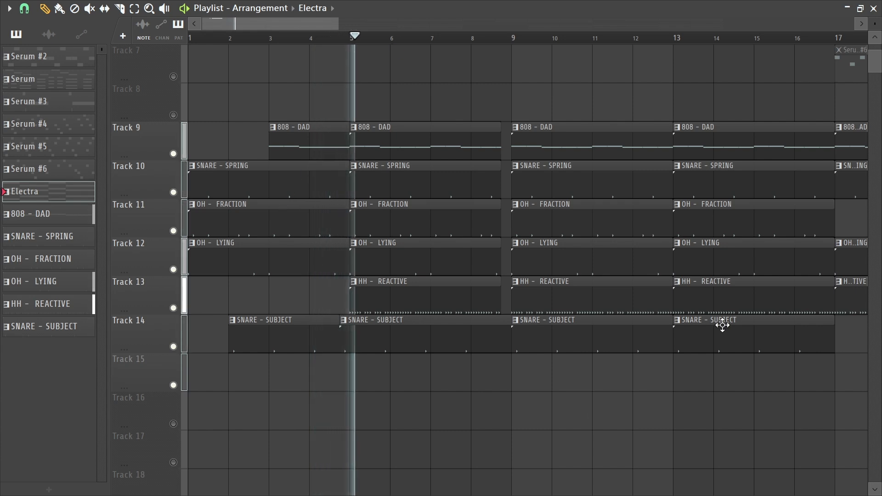
pyautogui.scroll(4, 467, 384)
pyautogui.moveTo(521, 367)
pyautogui.mouseDown()
pyautogui.moveTo(484, 359)
pyautogui.moveTo(445, 329)
pyautogui.moveTo(393, 313)
pyautogui.moveTo(276, 322)
pyautogui.mouseUp()
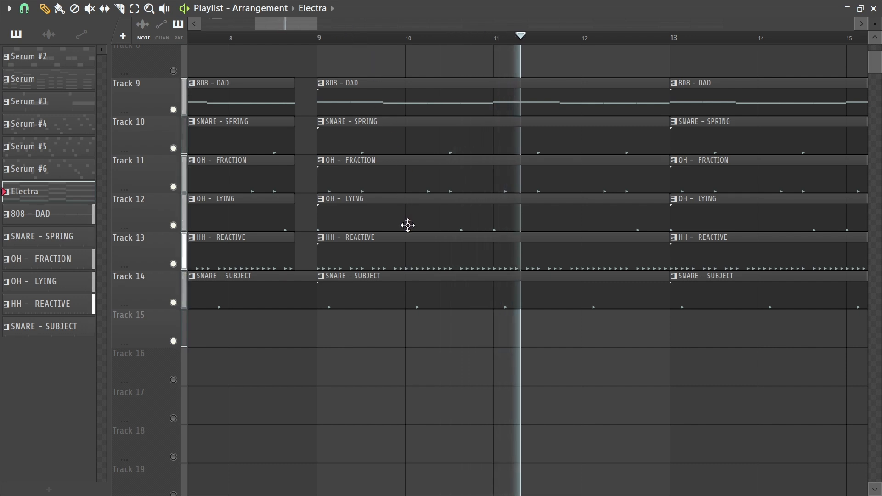
pyautogui.moveTo(586, 378); pyautogui.dragTo(395, 395)
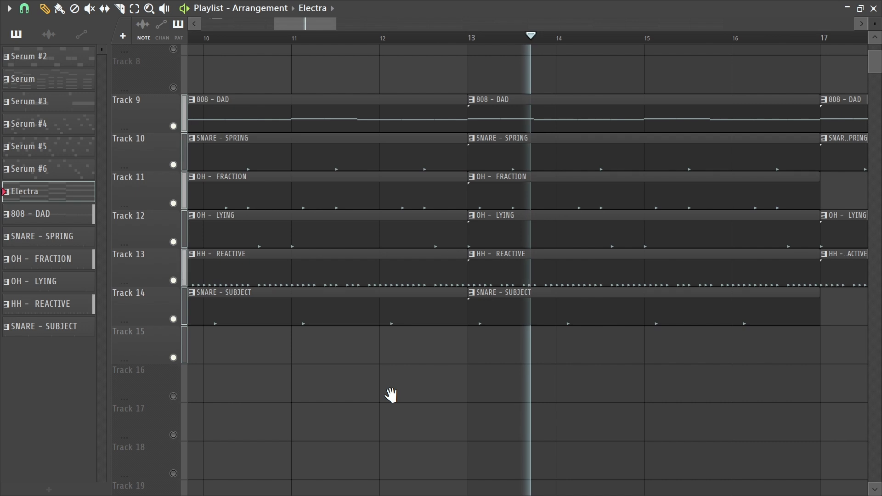
pyautogui.moveTo(390, 395); pyautogui.dragTo(309, 399)
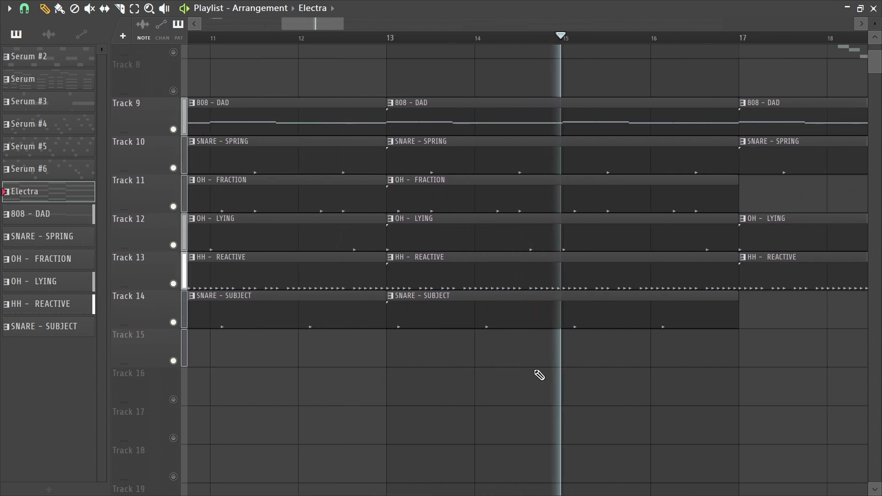
pyautogui.moveTo(629, 354); pyautogui.dragTo(524, 374)
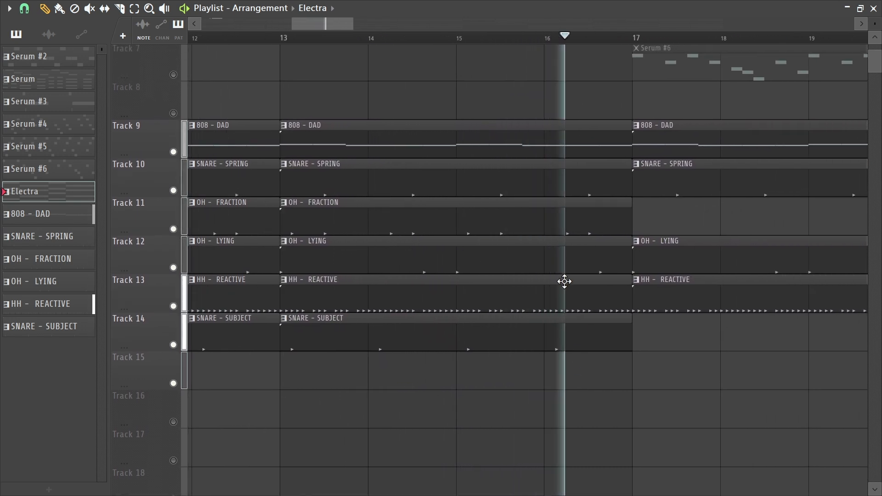
pyautogui.press('space')
pyautogui.click(270, 39)
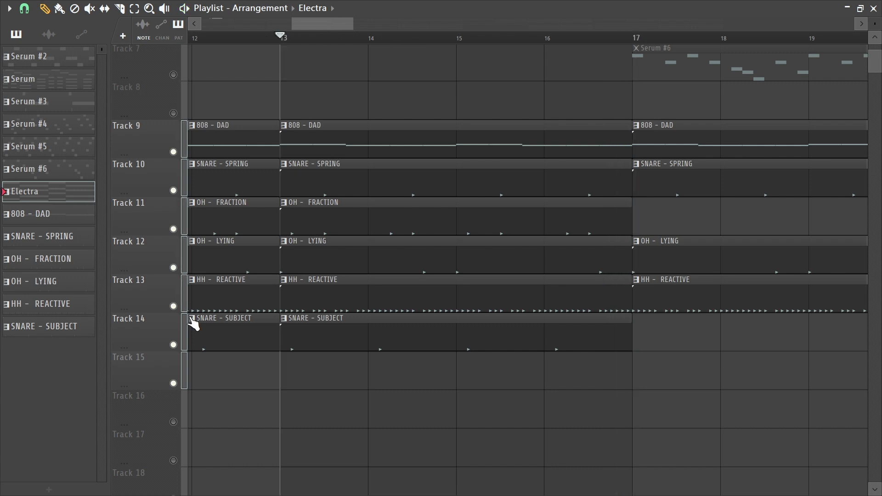
# - Mute the drum tracks, leaving only Serum on track 3 and 808 - DAD on track 9 active
pyautogui.scroll(6, 252, 211)
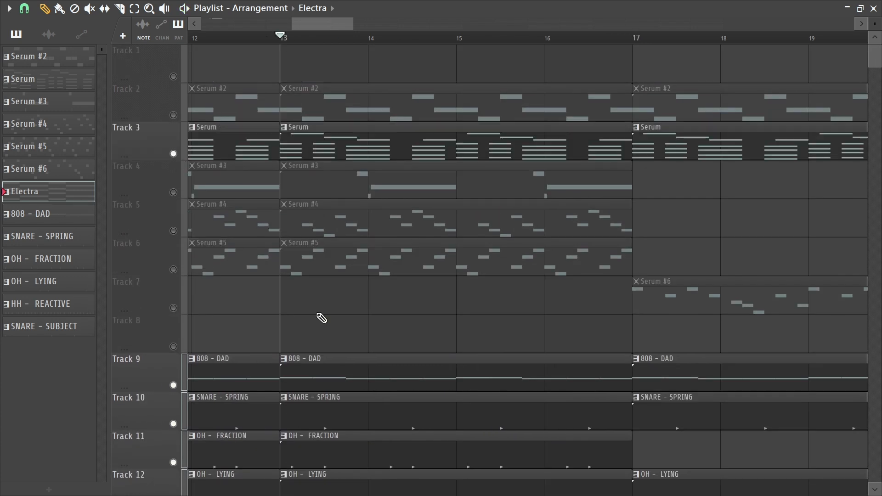
pyautogui.scroll(-3, 215, 303)
pyautogui.click(176, 270)
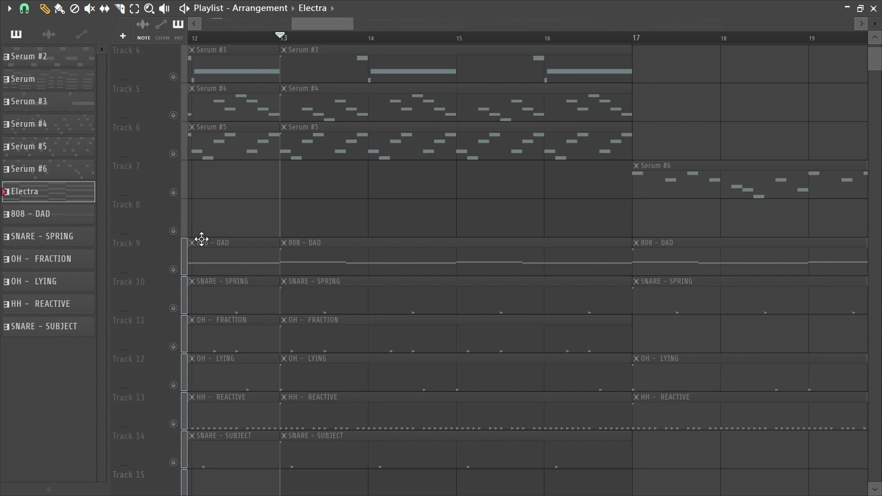
pyautogui.scroll(3, 221, 230)
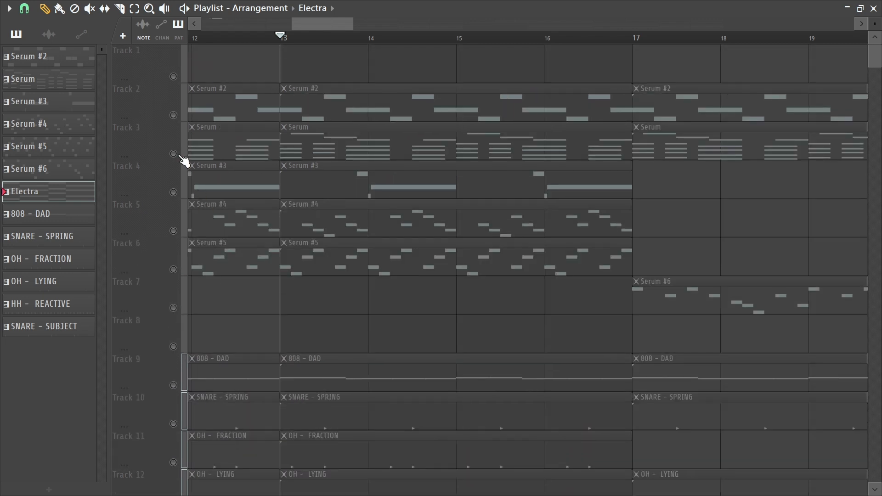
pyautogui.click(175, 156)
pyautogui.click(175, 388)
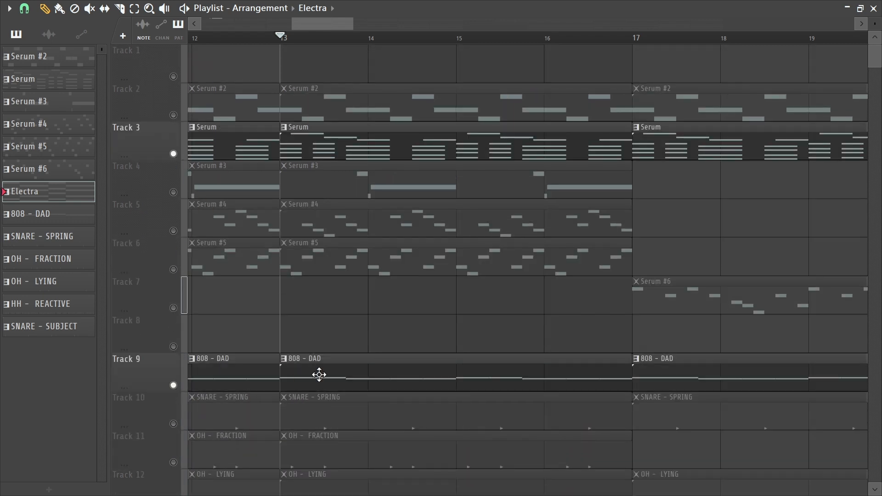
# - Play back the 808 - DAD notes in the piano roll, and return to the playlist with playback stopped
pyautogui.doubleClick(265, 375)
pyautogui.press('space')
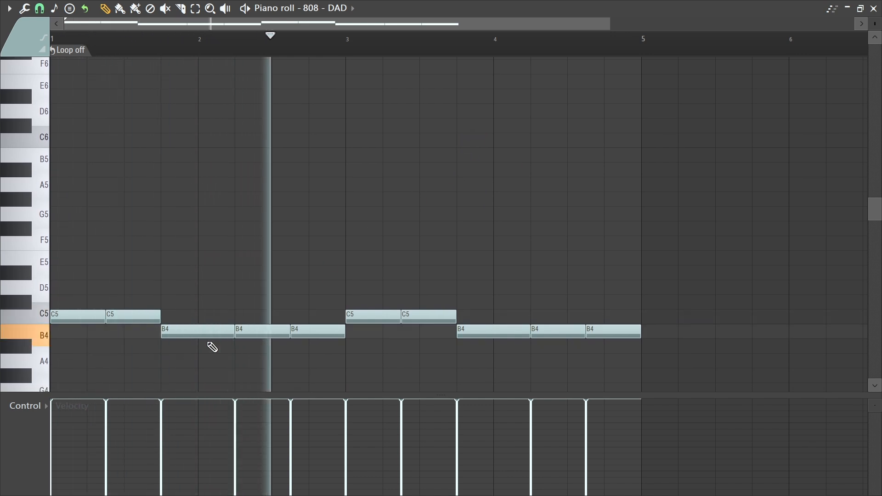
pyautogui.scroll(-3, 276, 312)
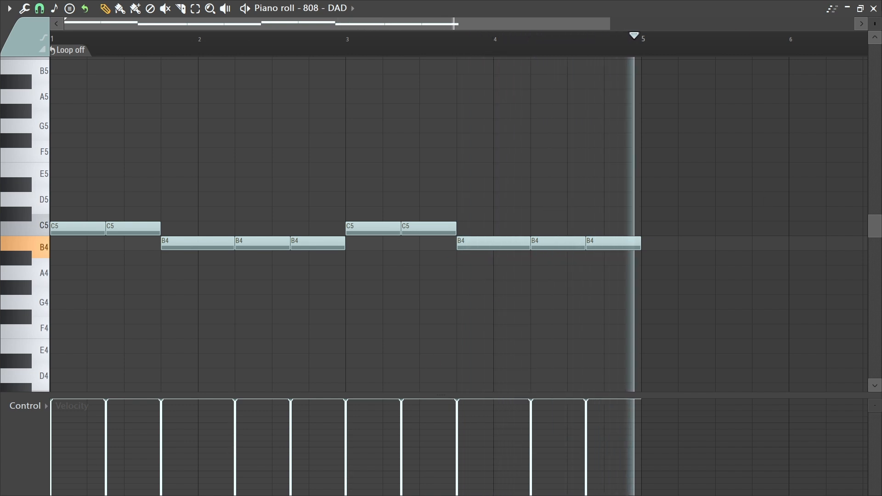
pyautogui.click(874, 8)
pyautogui.scroll(-1, 686, 335)
pyautogui.press('space')
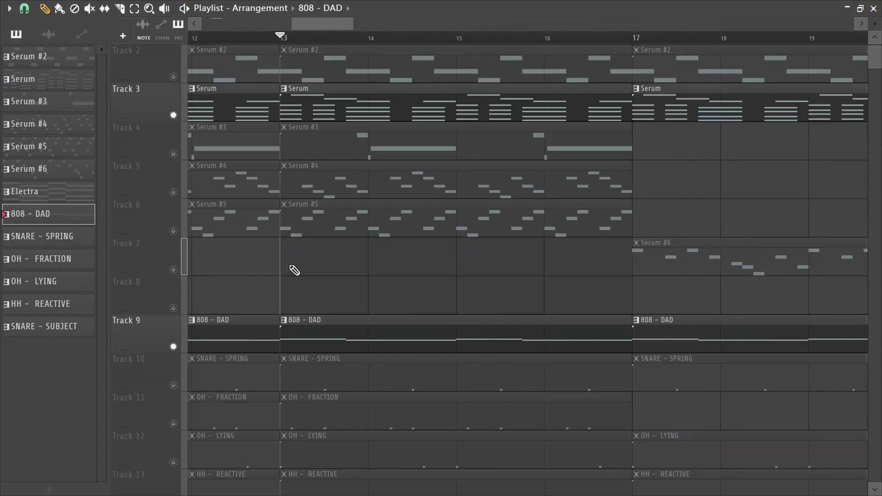
# - Unmute SNARE - SPRING on track 10, select its pattern with the channel rack shown, and play it with the Serum and 808
pyautogui.click(173, 385)
pyautogui.scroll(-1, 207, 363)
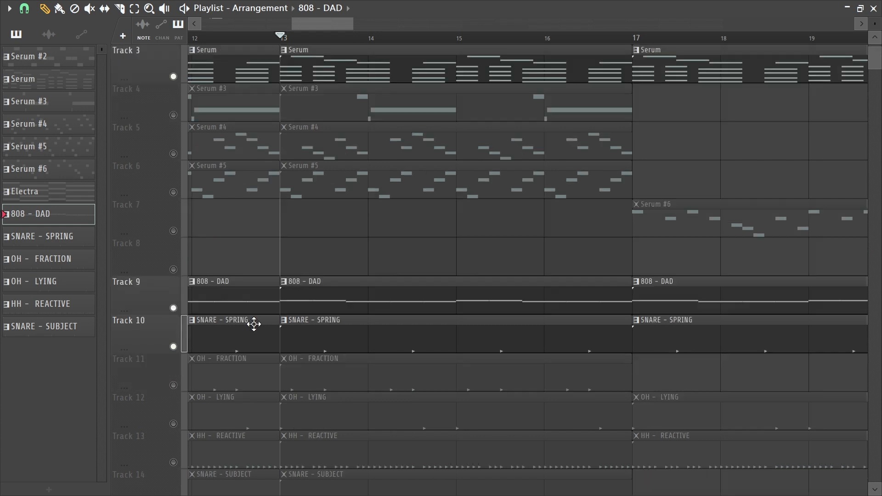
pyautogui.click(308, 332)
pyautogui.press('F6')
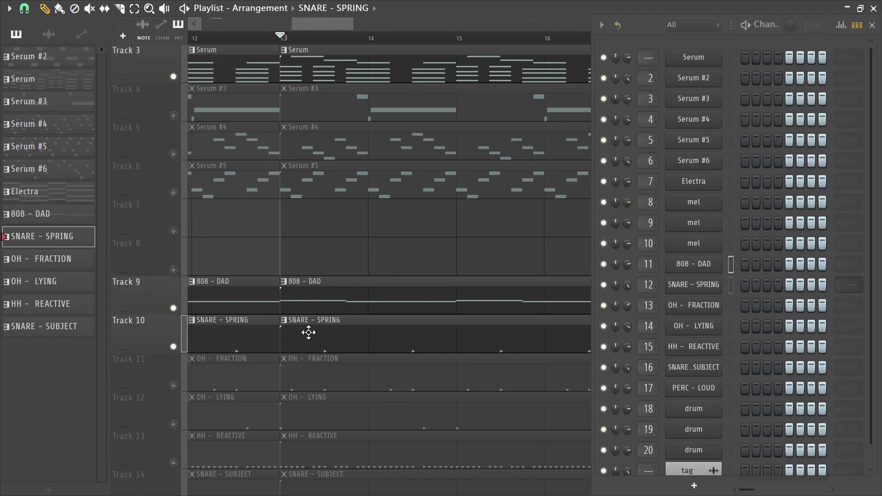
pyautogui.press('space')
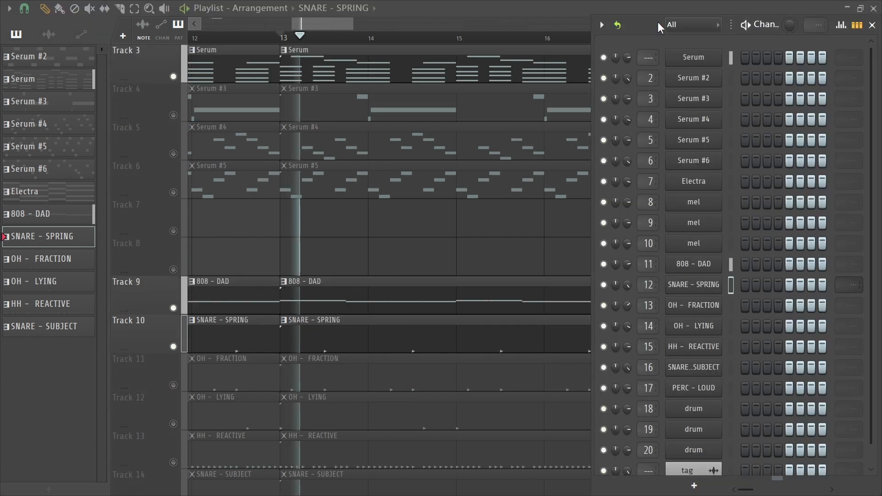
pyautogui.press('space')
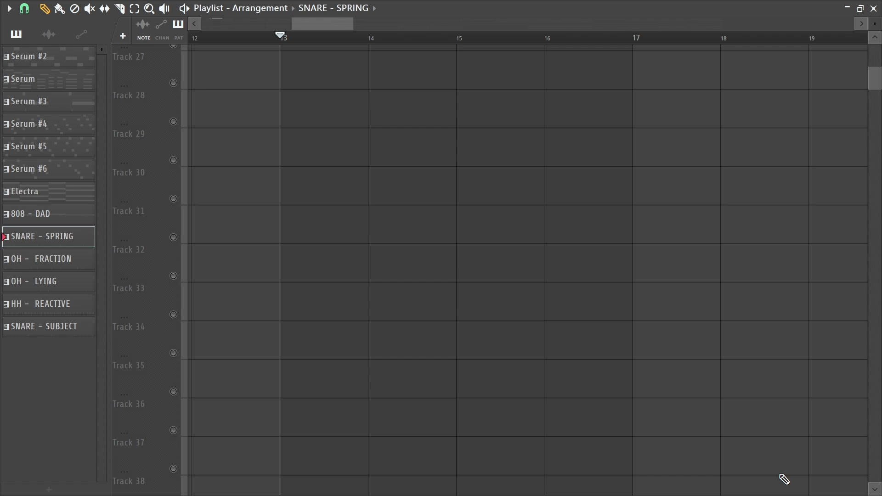
pyautogui.click(742, 480)
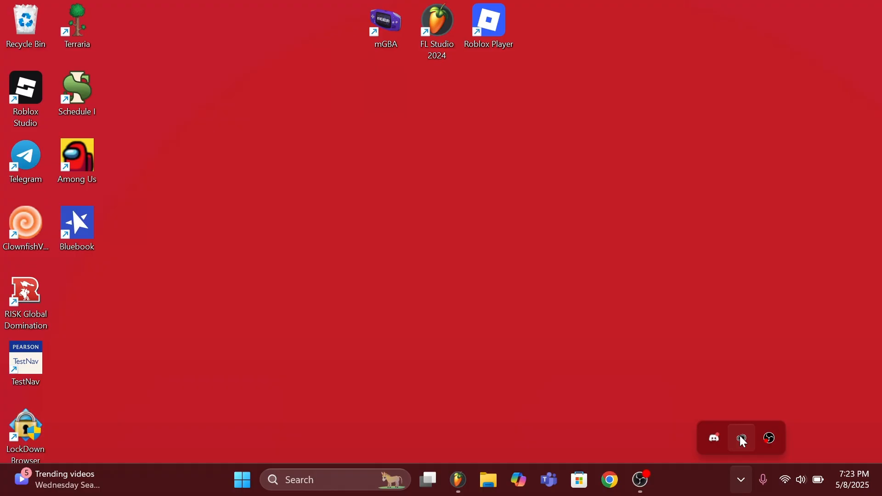
pyautogui.click(771, 442)
pyautogui.hotkey('alt', 'Tab')
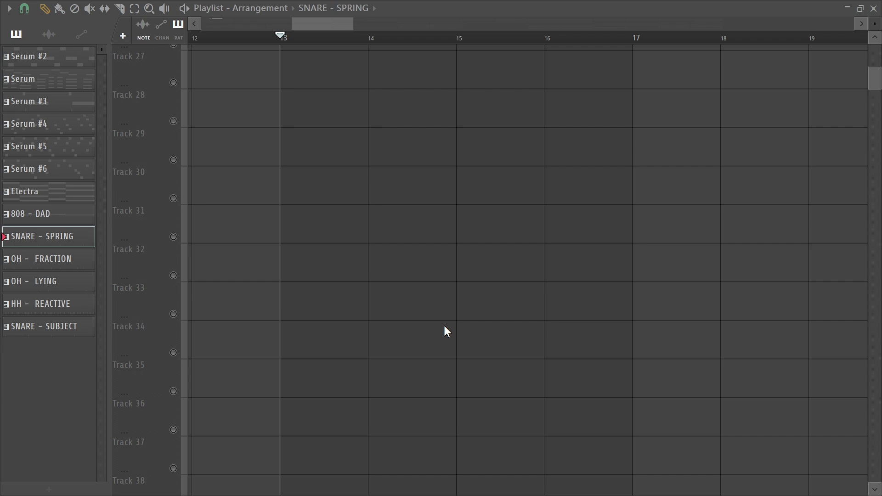
# - Play SNARE - SPRING, OH - FRACTION and OH - LYING from bar 13, and unmute 808 - DAD on track 9
pyautogui.scroll(5, 193, 249)
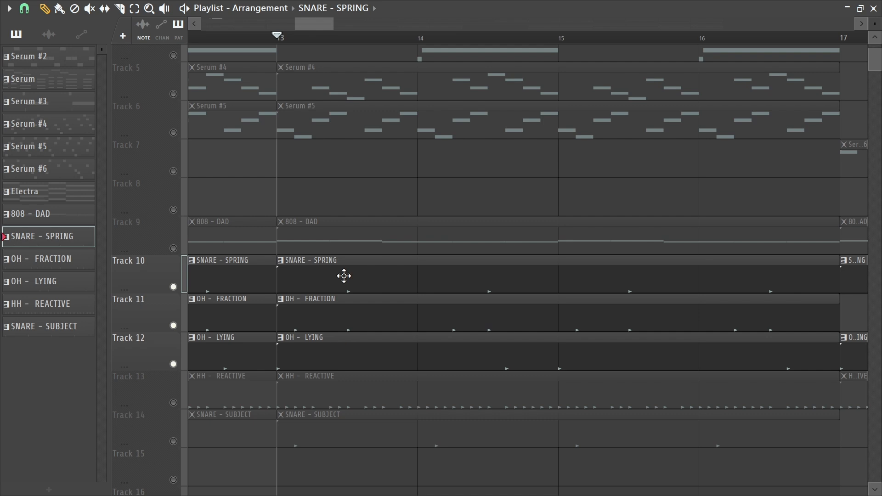
pyautogui.press('space')
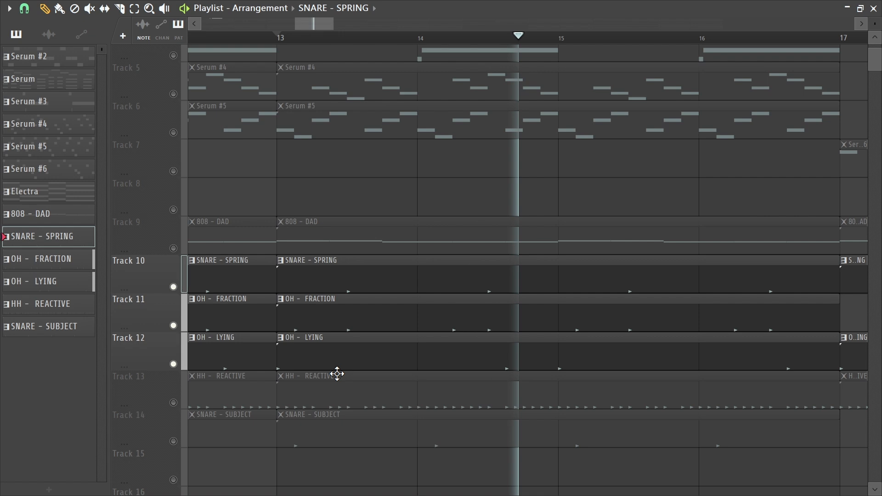
pyautogui.scroll(-2, 630, 207)
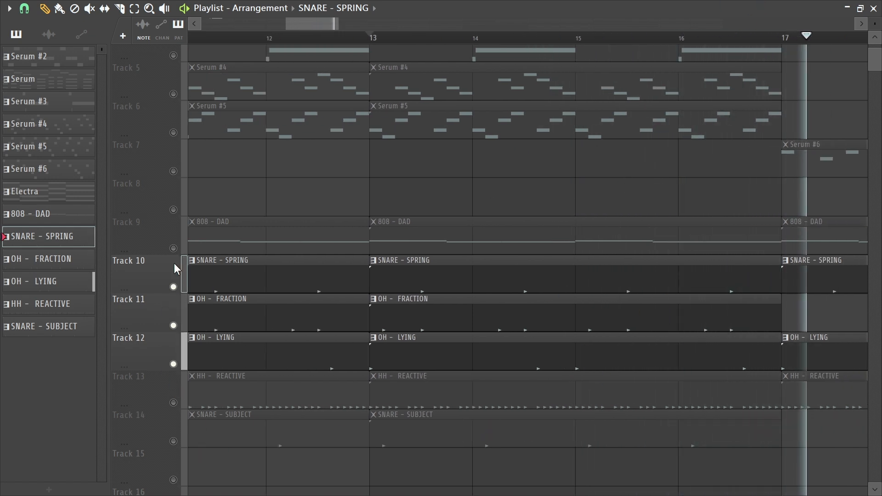
pyautogui.click(173, 249)
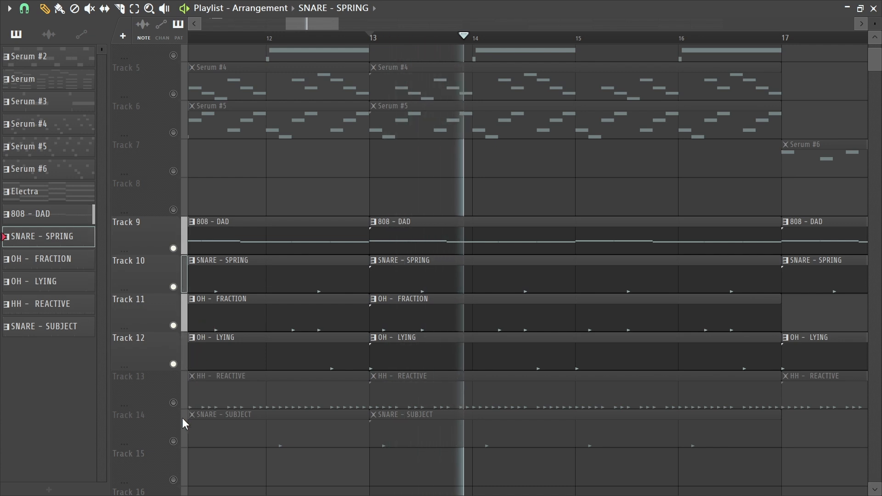
# - Unmute SNARE - SUBJECT on track 14 and play it from bar 13 with the 808 and the other active drums
pyautogui.click(173, 441)
pyautogui.press('space')
pyautogui.scroll(2, 475, 429)
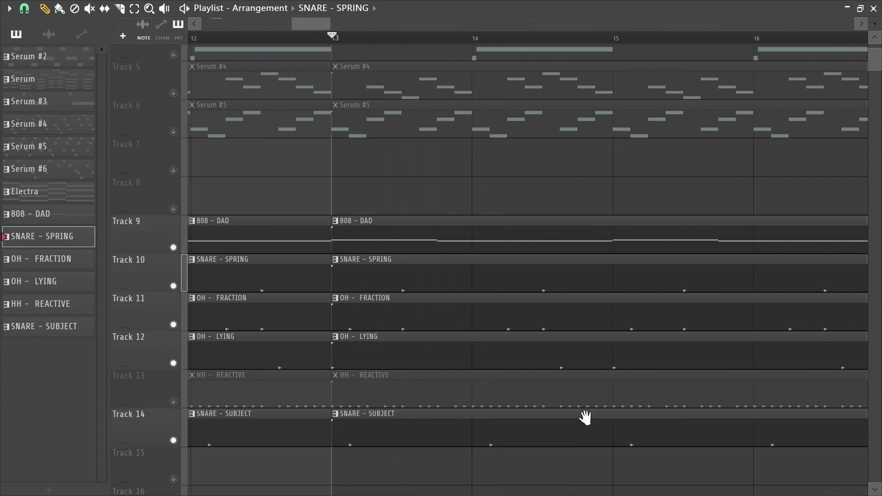
pyautogui.moveTo(416, 472); pyautogui.dragTo(398, 411)
pyautogui.moveTo(448, 342); pyautogui.dragTo(326, 255)
pyautogui.moveTo(474, 352); pyautogui.dragTo(570, 342)
pyautogui.press('space')
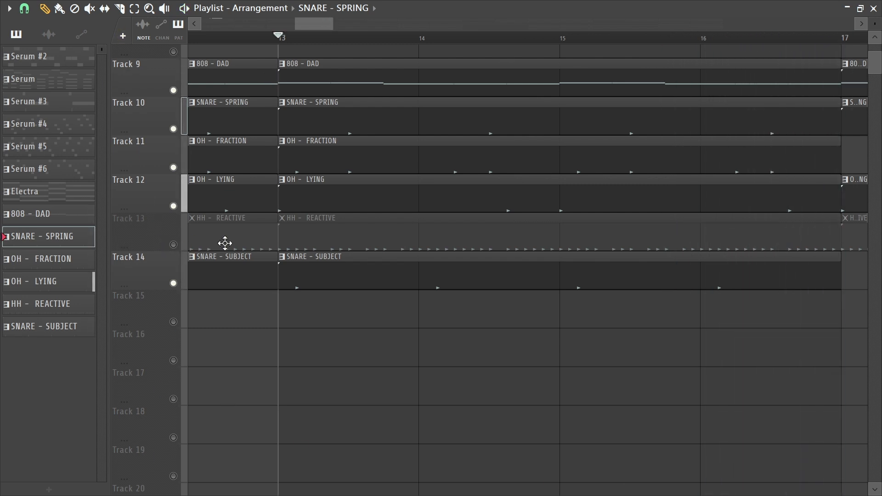
# - Unmute HH - REACTIVE on track 13, view its steps in the maximized channel rack during playback from bar 13, and close the rack
pyautogui.click(174, 245)
pyautogui.doubleClick(325, 232)
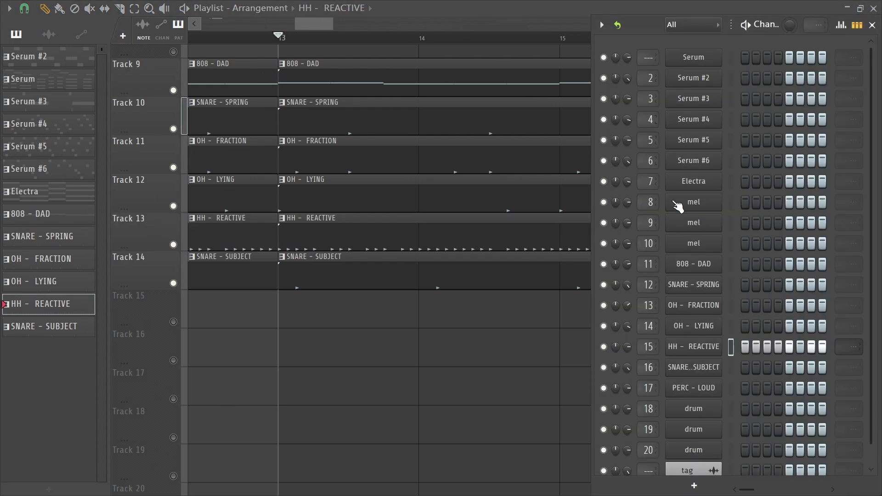
pyautogui.doubleClick(652, 18)
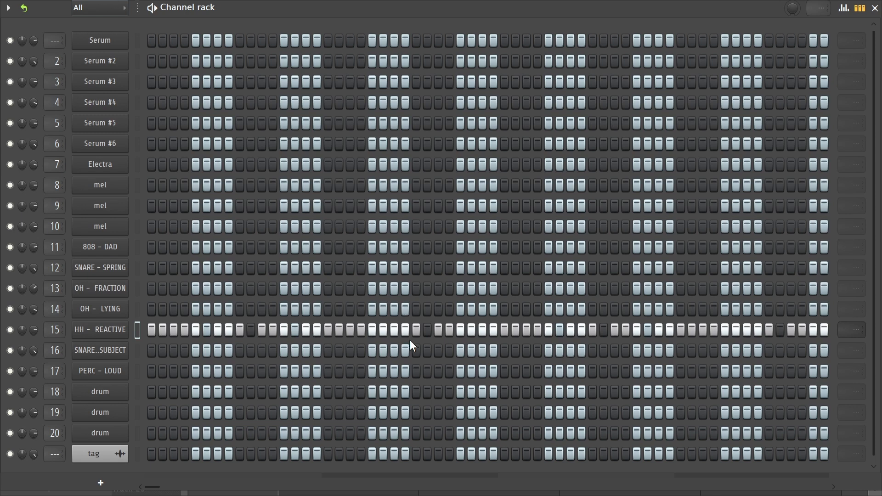
pyautogui.press('space')
pyautogui.doubleClick(283, 6)
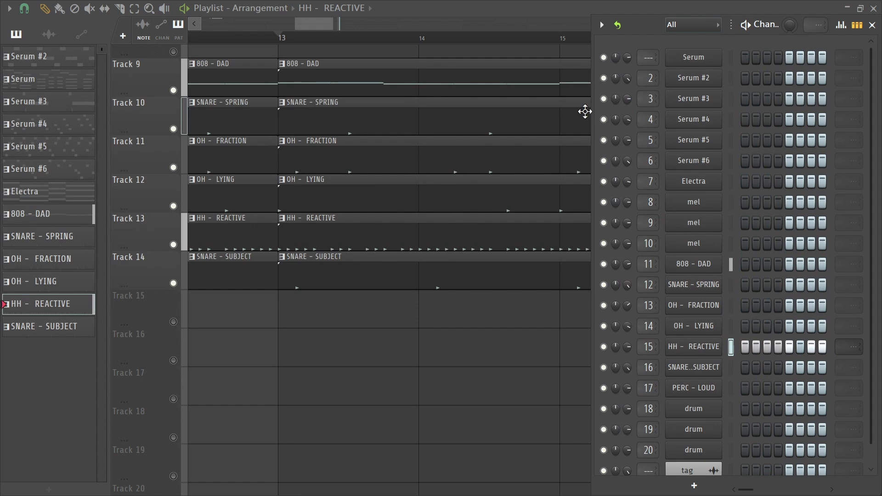
pyautogui.click(872, 25)
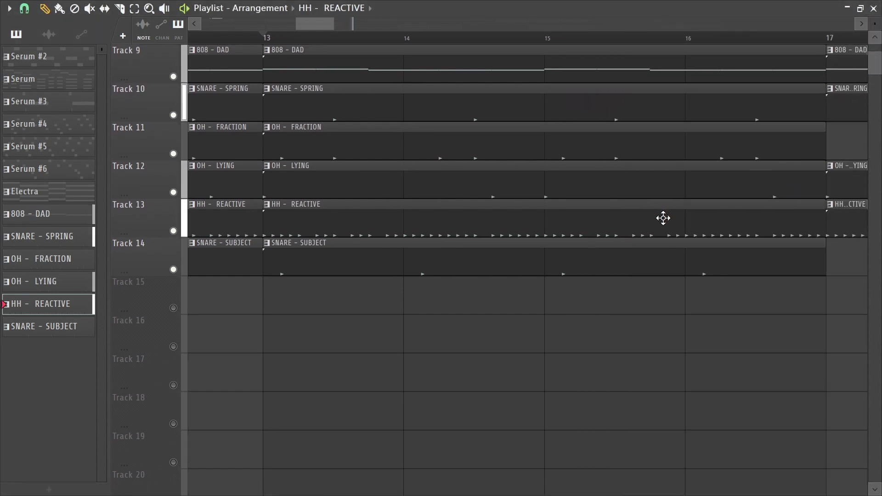
# - Examine the HH - REACTIVE notes in the piano roll, and return to the playlist with playback stopped
pyautogui.press('F6')
pyautogui.rightClick(679, 350)
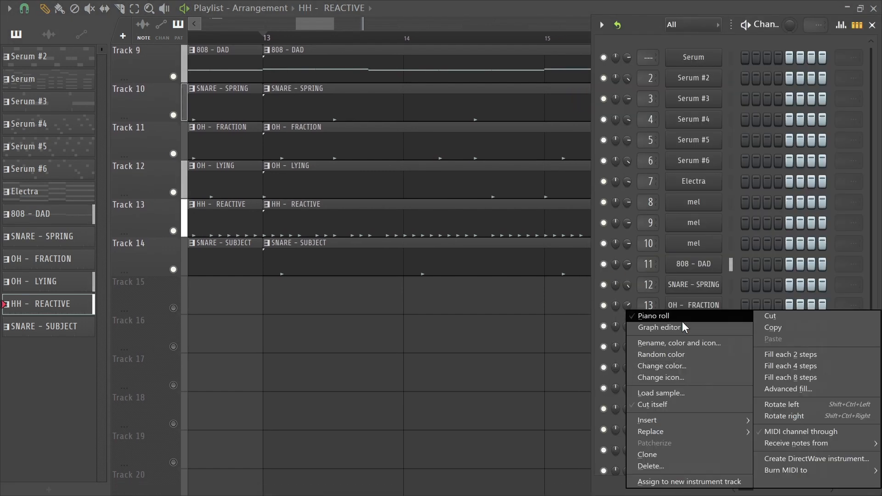
pyautogui.click(653, 316)
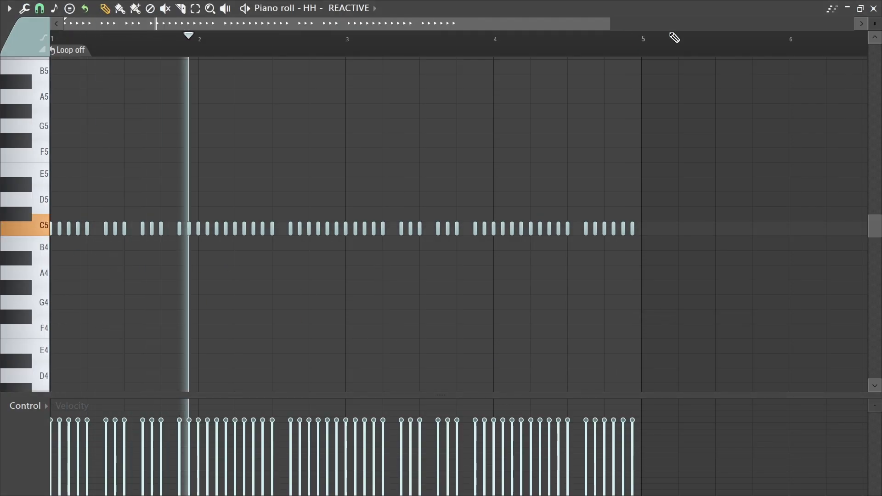
pyautogui.click(874, 8)
pyautogui.click(872, 25)
# - Select the SNARE - SUBJECT pattern from its clip on track 14, and return to the start of the arrangement
pyautogui.scroll(-5, 460, 65)
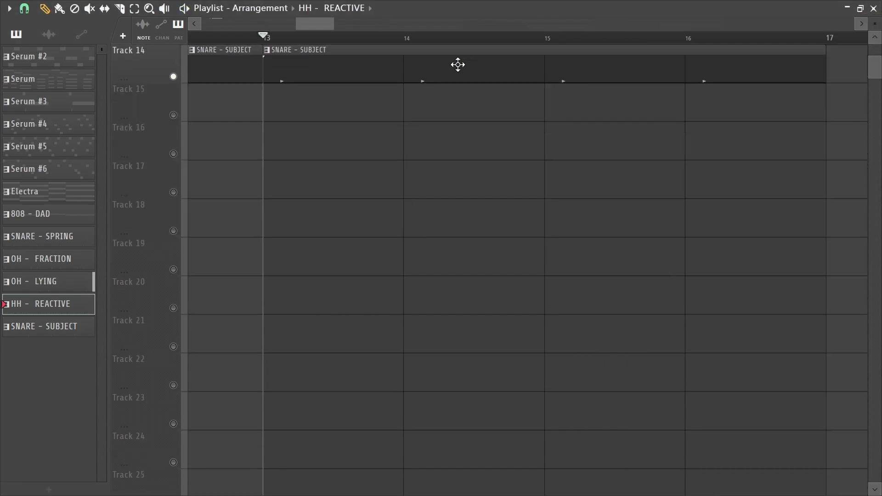
pyautogui.scroll(-5, 439, 40)
pyautogui.click(428, 45)
pyautogui.click(427, 42)
pyautogui.hscroll(-2, 427, 183)
pyautogui.scroll(10, 179, 270)
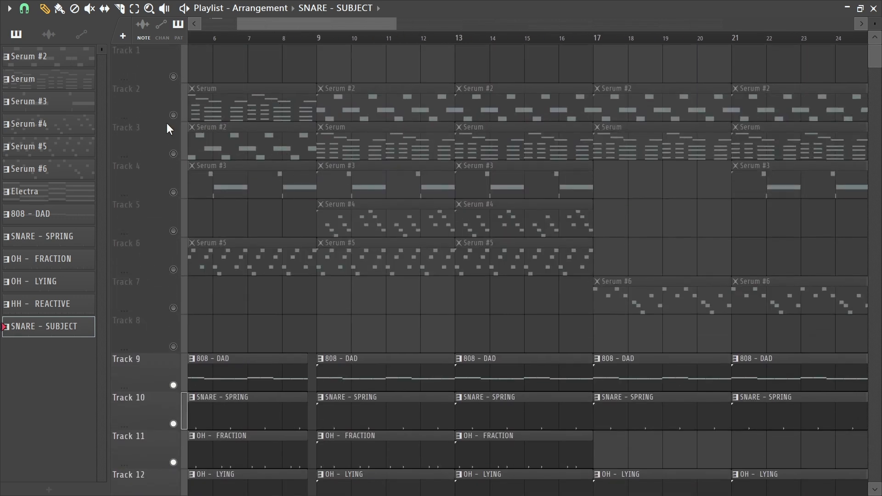
pyautogui.moveTo(241, 26); pyautogui.dragTo(203, 31)
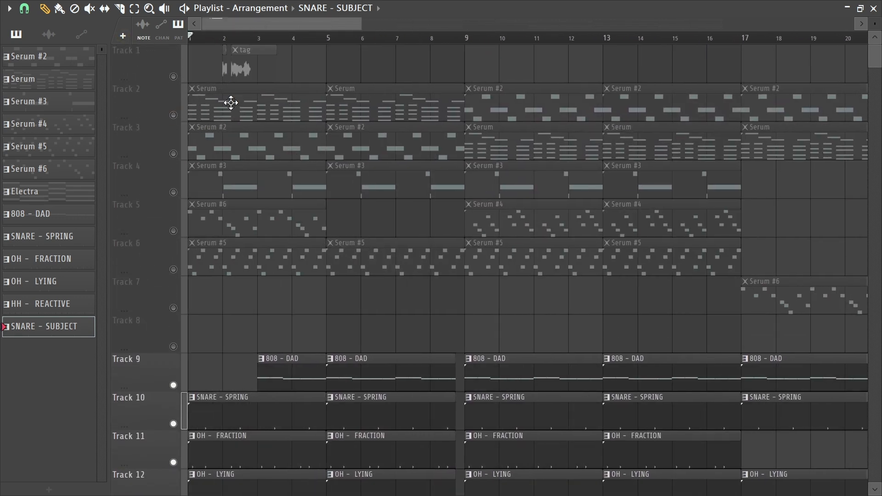
# - Unmute track 2 and play Serum #2 with the 808 and drums from bar 9
pyautogui.scroll(-2, 170, 361)
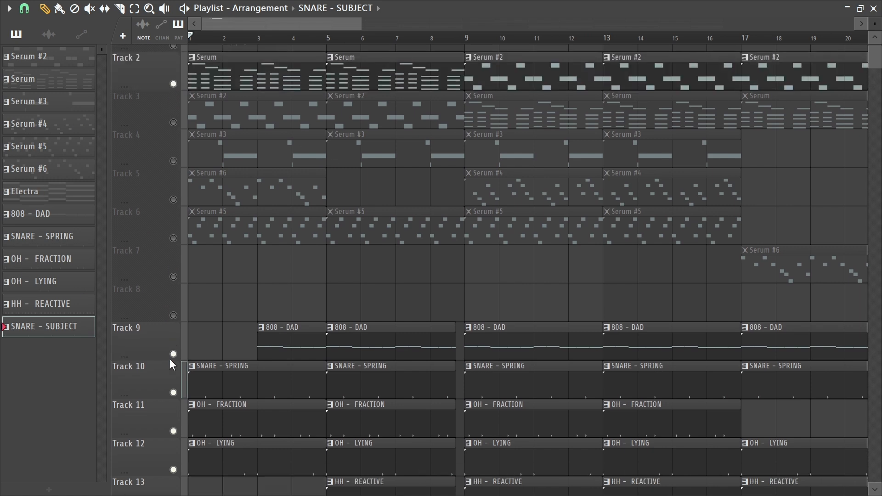
pyautogui.scroll(-2, 368, 341)
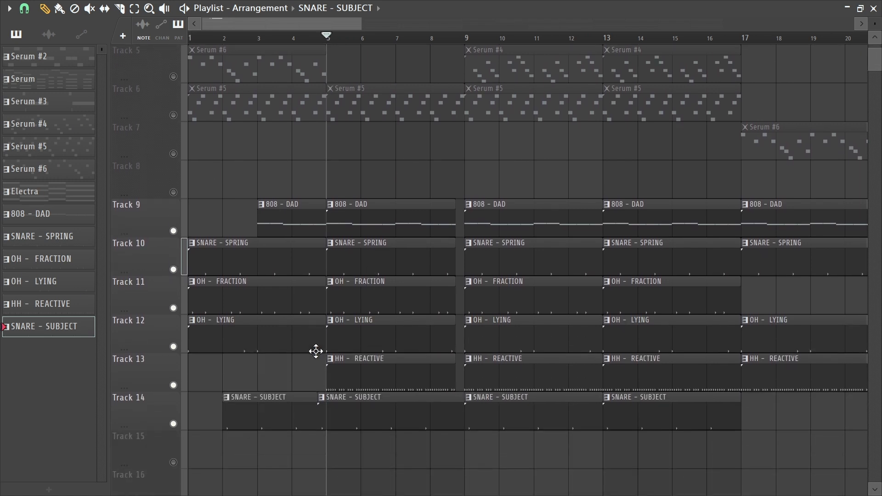
pyautogui.click(467, 38)
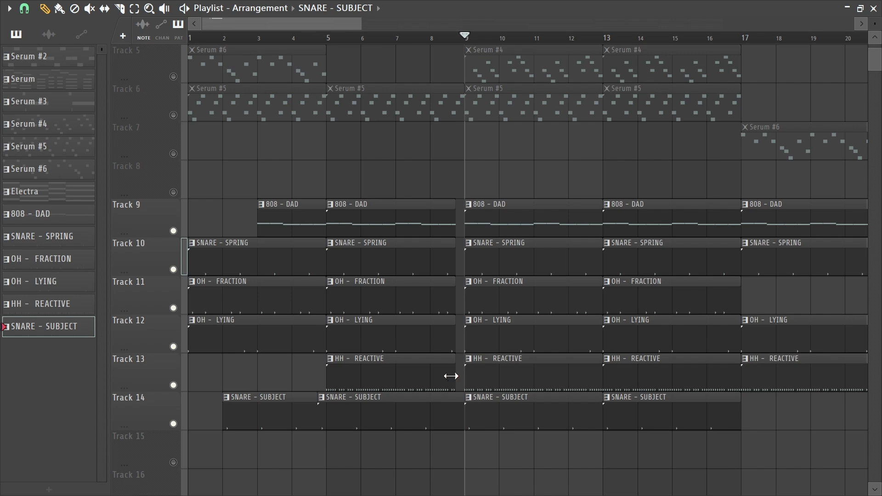
pyautogui.scroll(-1, 450, 376)
pyautogui.moveTo(479, 219)
pyautogui.mouseDown()
pyautogui.moveTo(228, 477)
pyautogui.moveTo(343, 204)
pyautogui.moveTo(343, 242)
pyautogui.moveTo(377, 283)
pyautogui.mouseUp()
pyautogui.press('space')
pyautogui.scroll(4, 198, 105)
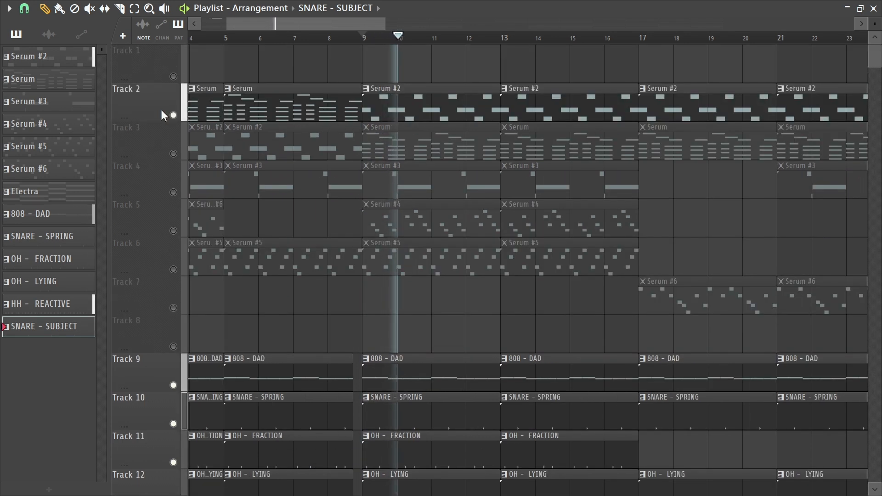
# - During playback, unmute Serum on track 3 and Serum #4 on track 5, and mute Serum #2 on track 2
pyautogui.click(173, 153)
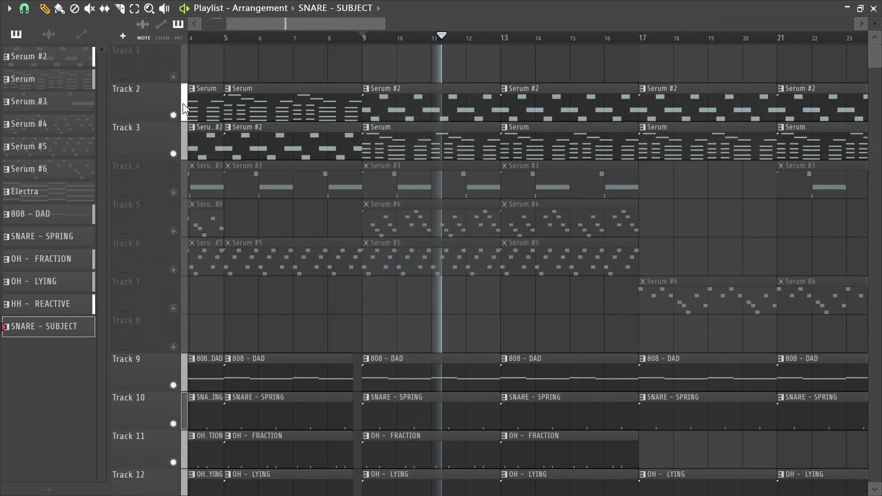
pyautogui.click(174, 115)
pyautogui.click(174, 231)
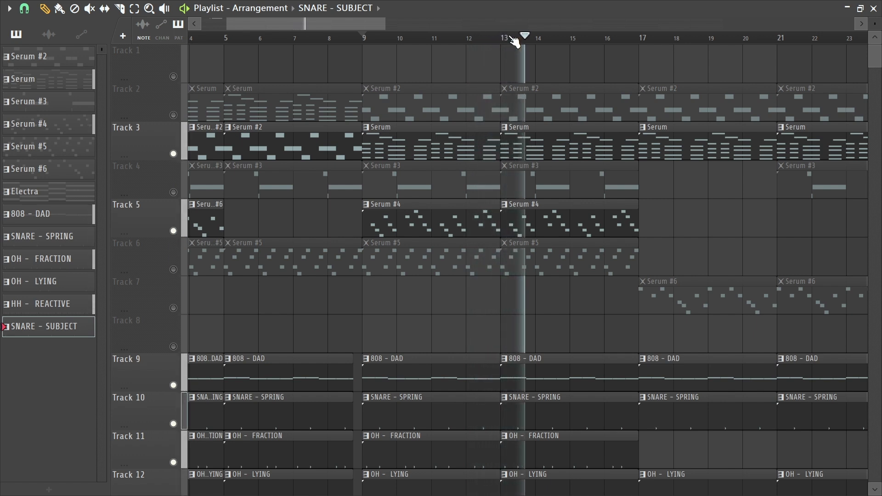
# - Unmute all playlist tracks, listen to the full arrangement past bar 17, and stop playback
pyautogui.scroll(-5, 514, 41)
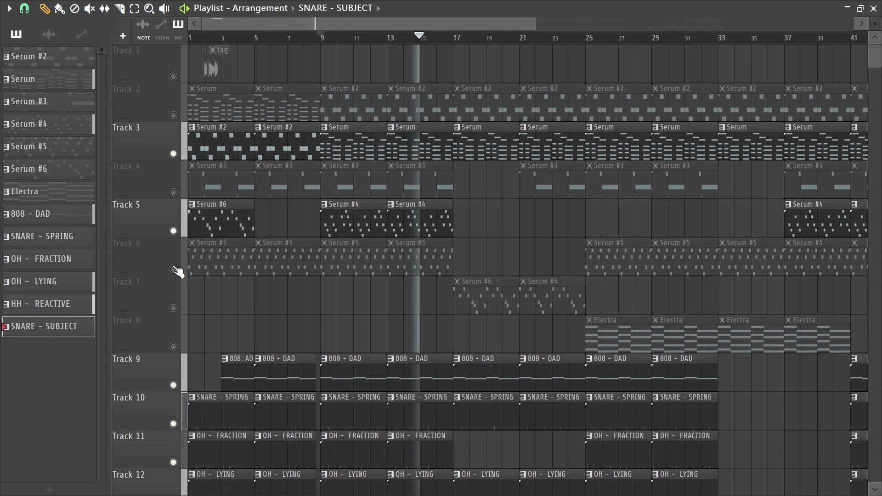
pyautogui.rightClick(173, 269)
pyautogui.rightClick(173, 269)
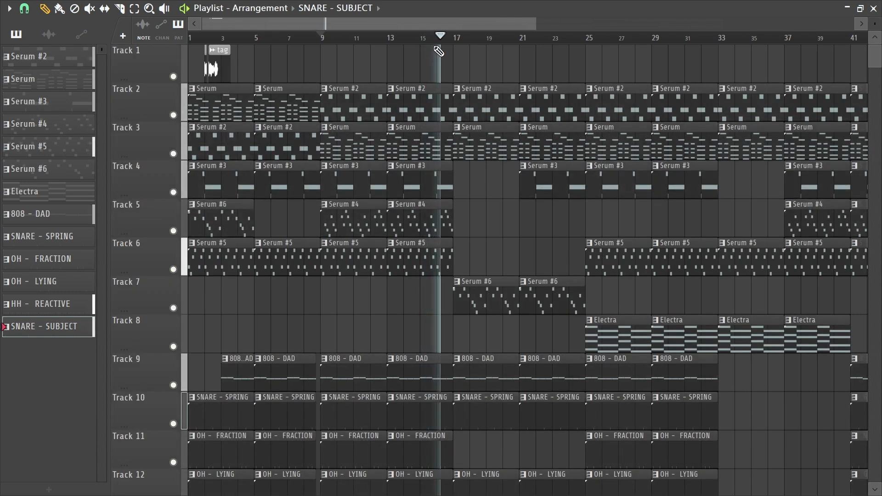
pyautogui.scroll(-5, 464, 34)
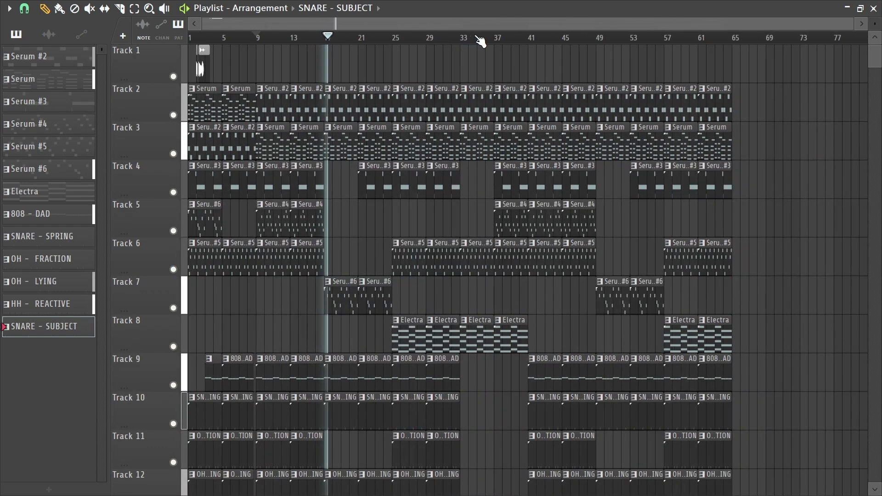
pyautogui.scroll(2, 399, 44)
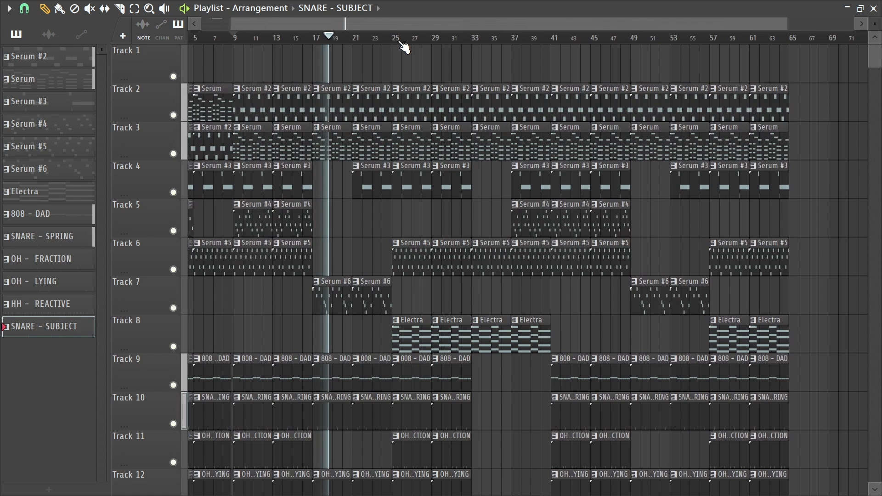
pyautogui.press('space')
pyautogui.moveTo(299, 63); pyautogui.dragTo(333, 60)
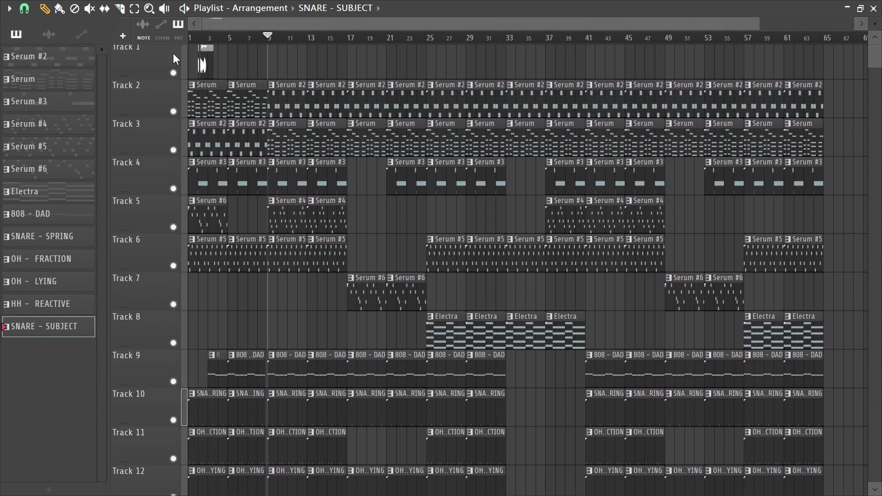
# - Place the playhead at bar 33 and examine the clips arranged between bars 33 and 41
pyautogui.moveTo(276, 36); pyautogui.dragTo(145, 37)
pyautogui.click(509, 37)
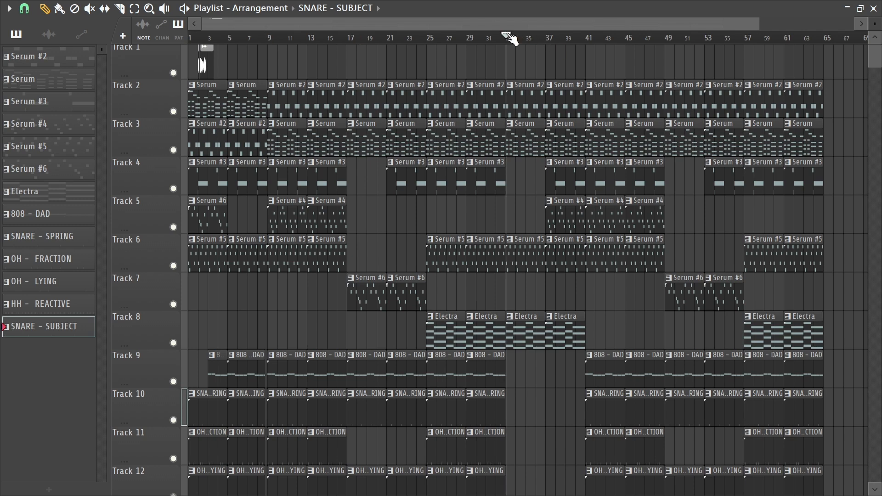
pyautogui.scroll(4, 509, 36)
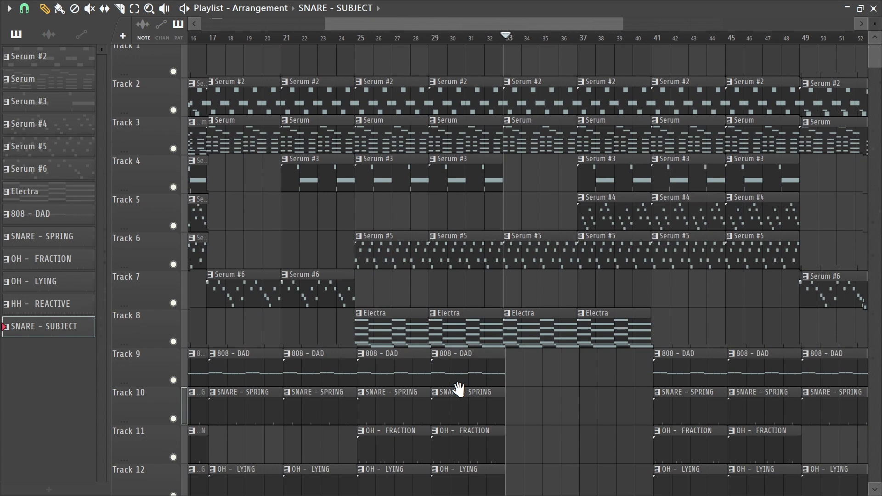
pyautogui.moveTo(469, 308); pyautogui.dragTo(361, 244)
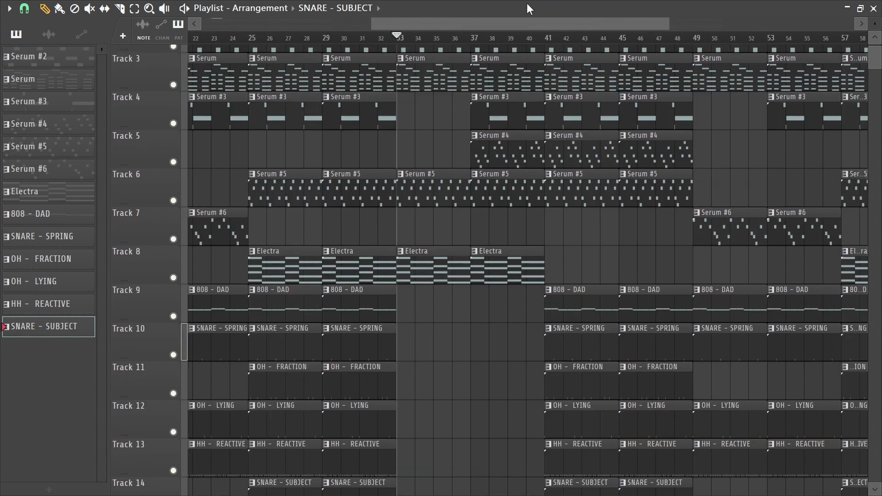
# - Leave the maximized playlist for the mixer, and inspect the effect slots of drum insert 11 and the Master track
pyautogui.doubleClick(527, 3)
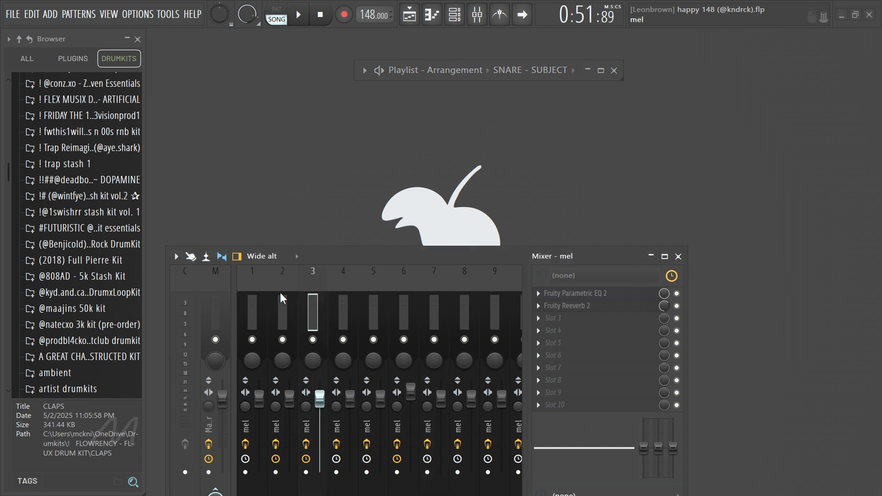
pyautogui.scroll(-7, 280, 293)
pyautogui.click(407, 301)
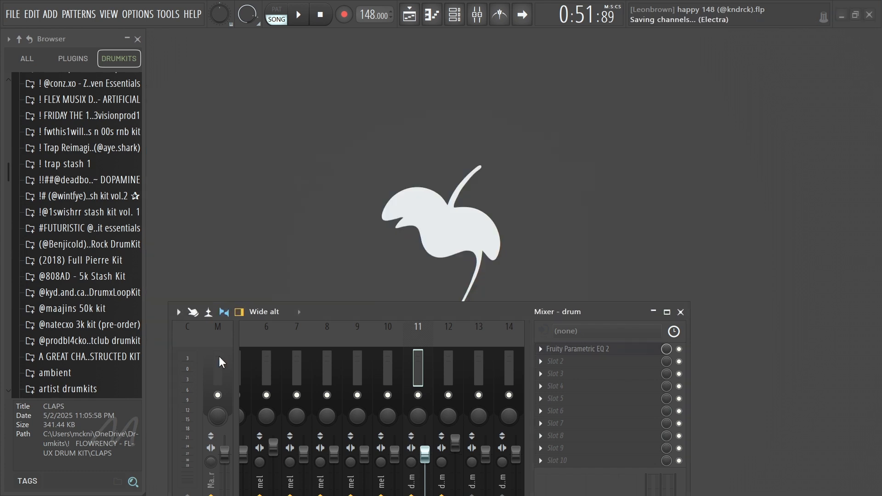
pyautogui.click(219, 357)
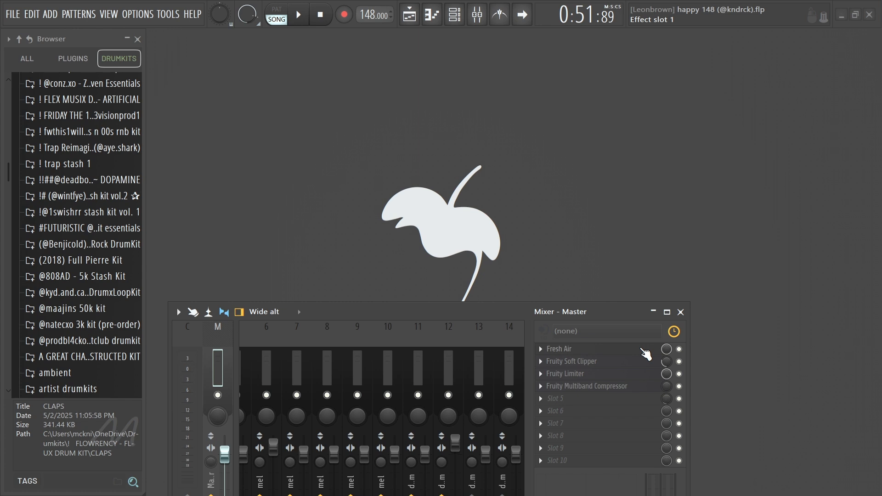
# - Review Fresh Air, Fruity Limiter and Fruity Multiband Compressor on the Master track, and close the limiter and compressor windows
pyautogui.click(644, 351)
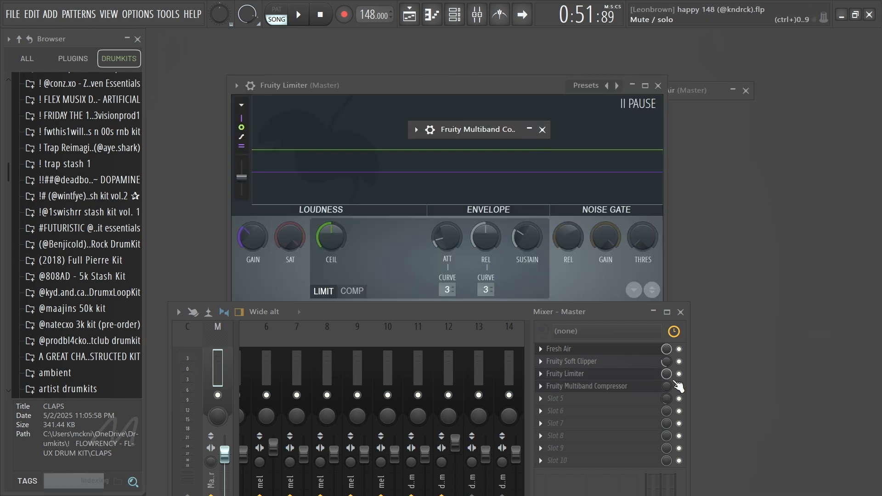
pyautogui.moveTo(666, 386); pyautogui.dragTo(667, 379)
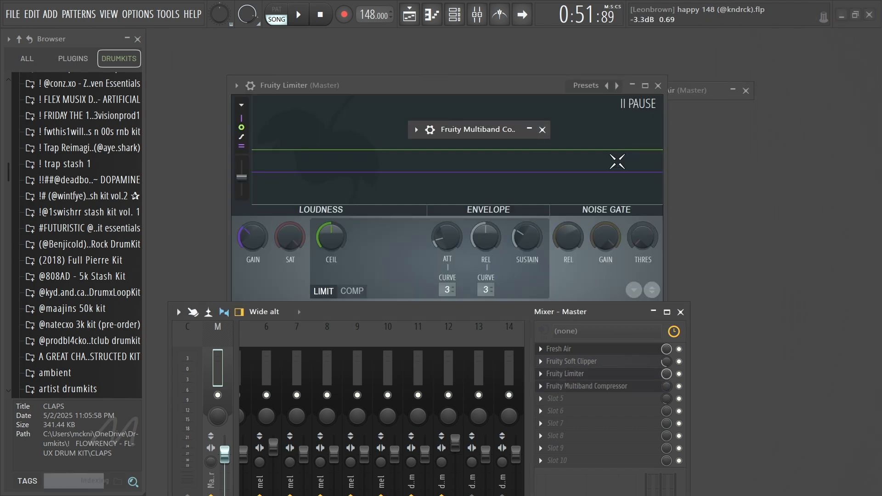
pyautogui.click(596, 386)
pyautogui.click(564, 374)
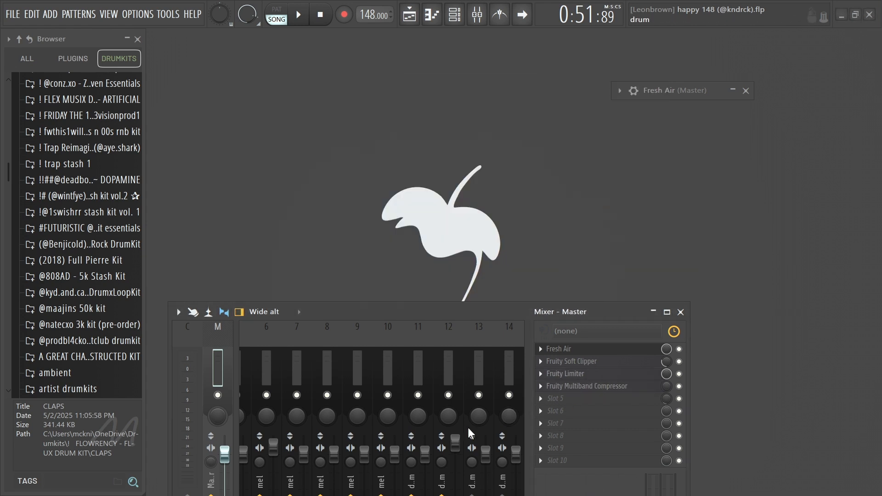
# - Examine the Fruity Limiter and Fruity Soft Clipper settings on the Master track
pyautogui.click(564, 374)
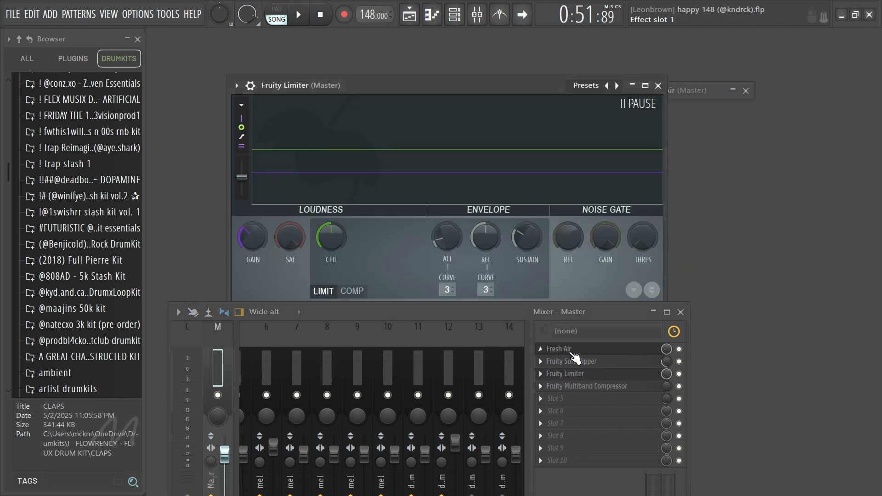
pyautogui.click(592, 366)
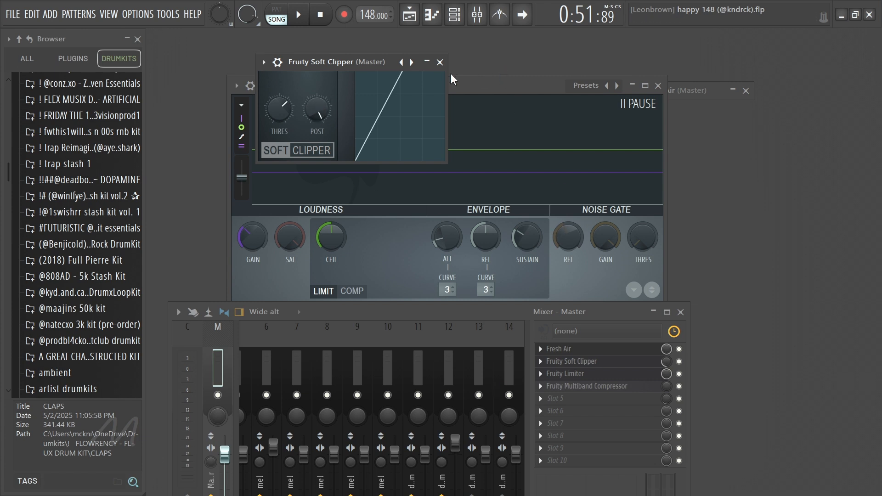
pyautogui.click(440, 62)
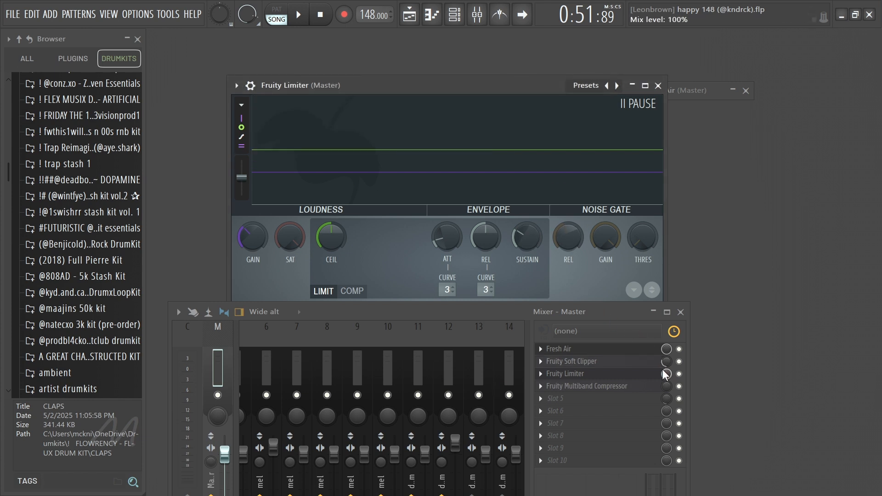
pyautogui.click(597, 362)
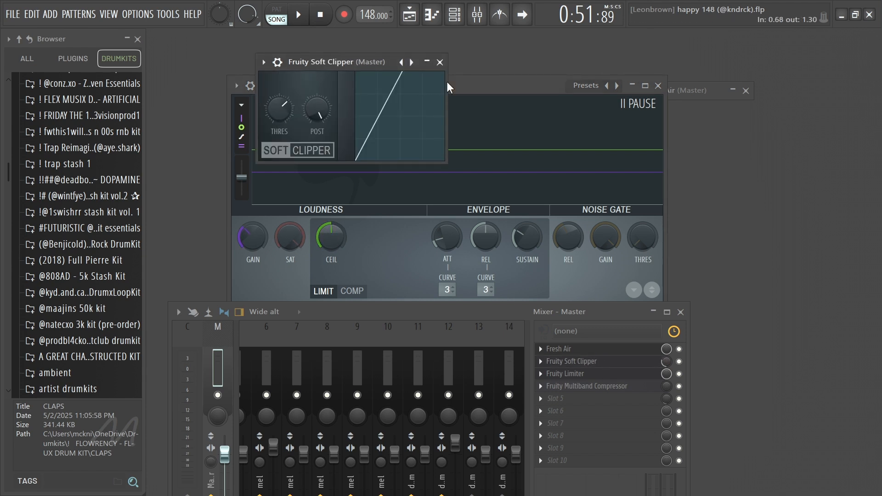
# - Close the Fruity Soft Clipper, Fruity Limiter and Fresh Air windows
pyautogui.click(440, 61)
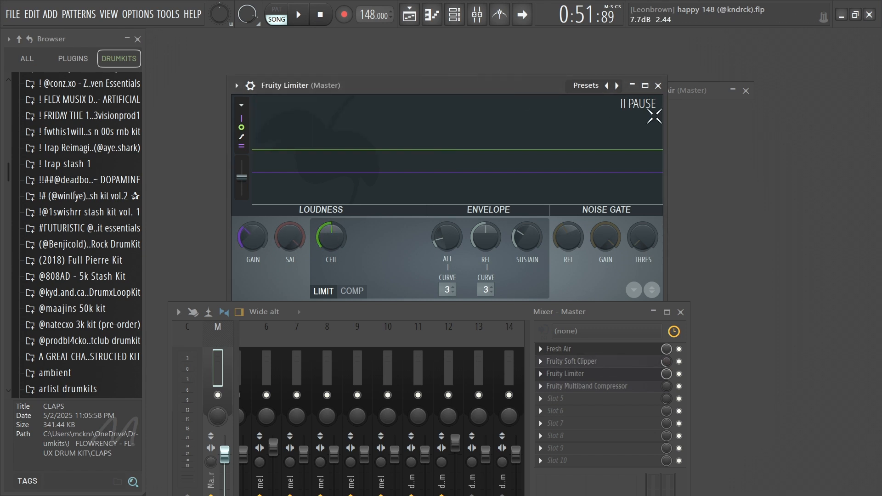
pyautogui.click(658, 86)
pyautogui.click(746, 91)
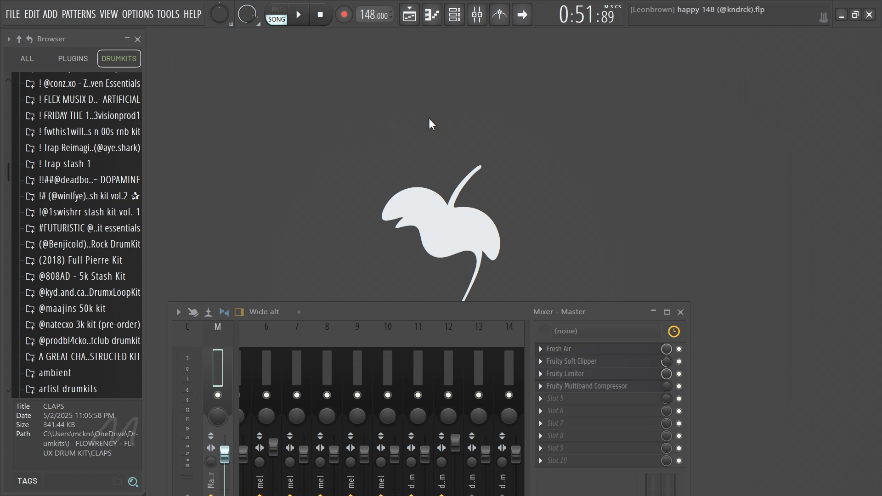
# - Review the instrument and drum channels in the channel rack, and close the mixer and channel rack
pyautogui.click(455, 15)
pyautogui.scroll(-1, 676, 211)
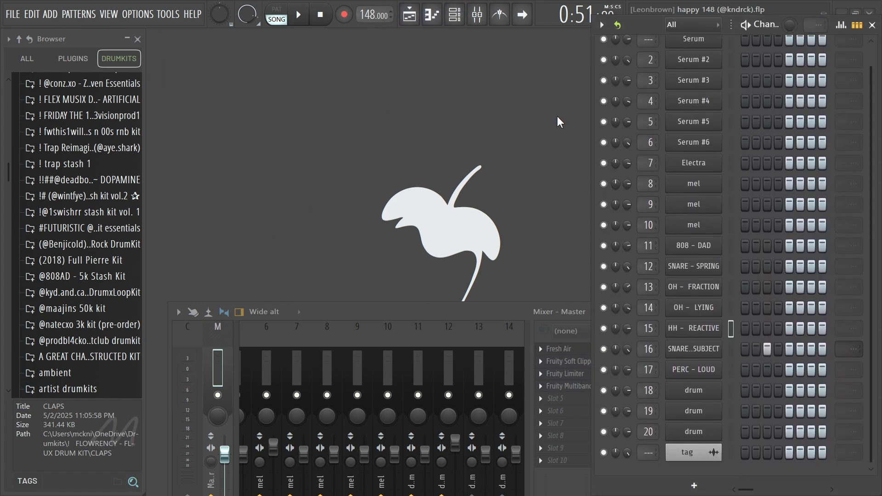
pyautogui.scroll(1, 758, 196)
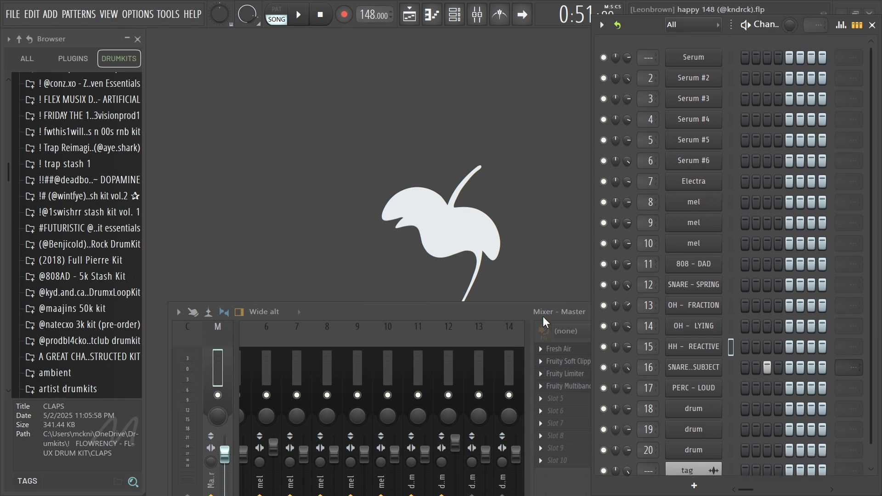
pyautogui.moveTo(545, 318); pyautogui.dragTo(428, 287)
pyautogui.click(564, 285)
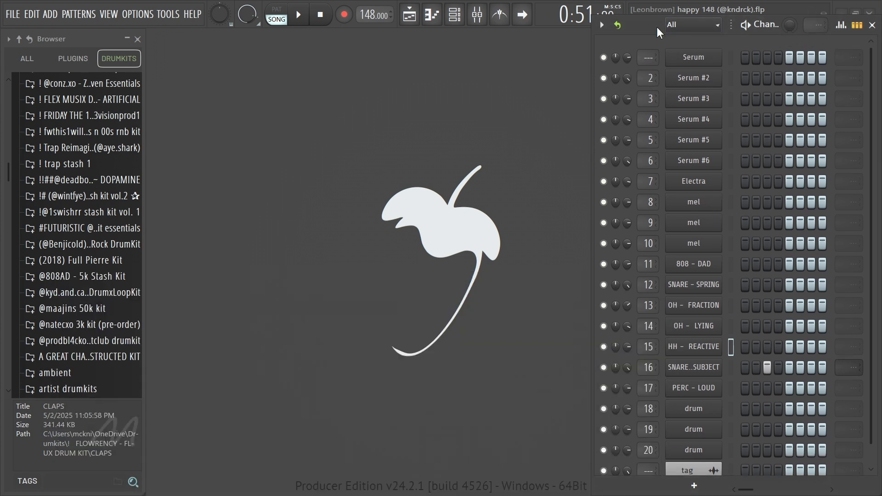
pyautogui.moveTo(676, 27); pyautogui.dragTo(645, 35)
pyautogui.scroll(1, 619, 67)
pyautogui.click(842, 33)
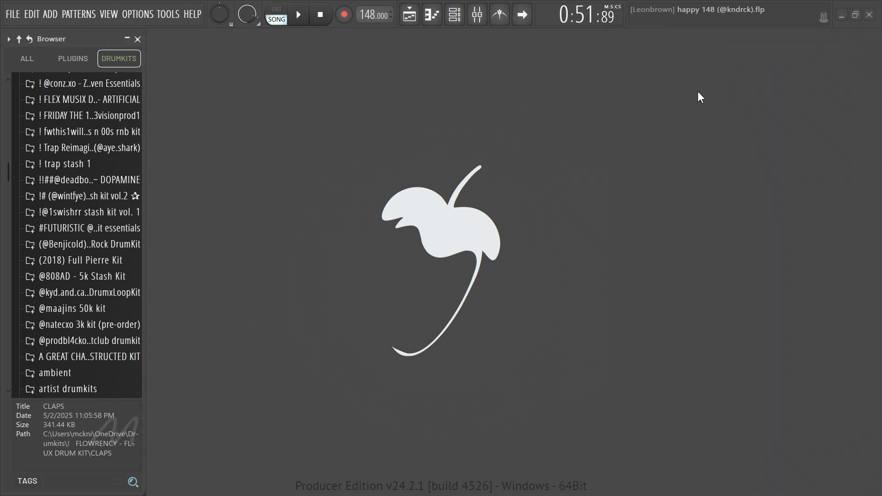
# - Maximize the playlist and examine how the melody, 808 and drum clips are arranged over the opening bars
pyautogui.click(409, 14)
pyautogui.click(572, 70)
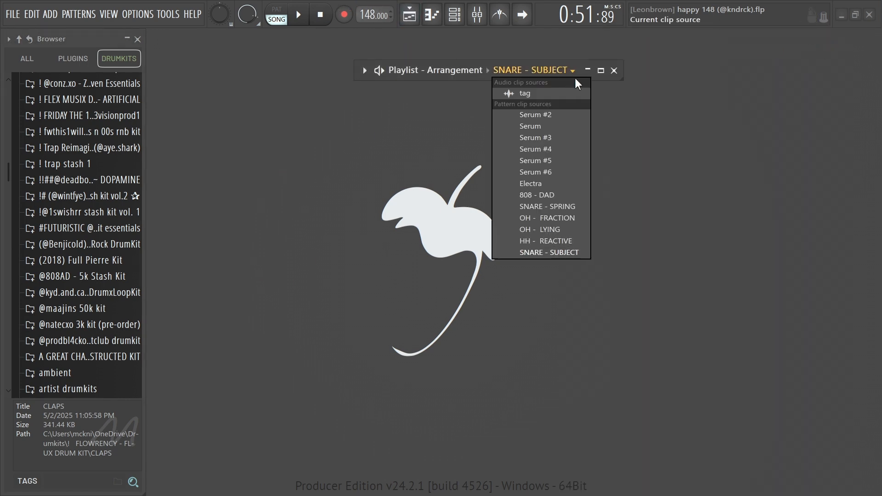
pyautogui.click(599, 72)
pyautogui.click(214, 38)
pyautogui.scroll(-3, 215, 38)
pyautogui.moveTo(216, 38); pyautogui.dragTo(187, 40)
pyautogui.scroll(2, 142, 166)
pyautogui.scroll(4, 195, 38)
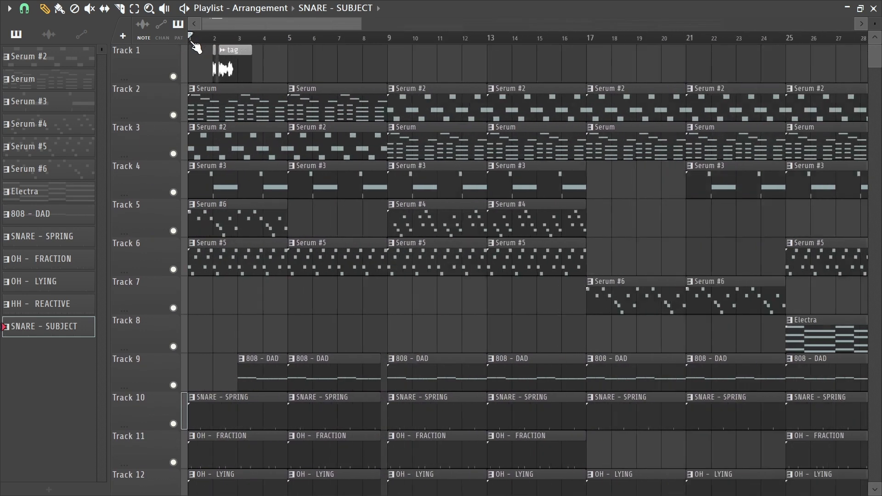
pyautogui.scroll(2, 211, 138)
pyautogui.scroll(-5, 239, 197)
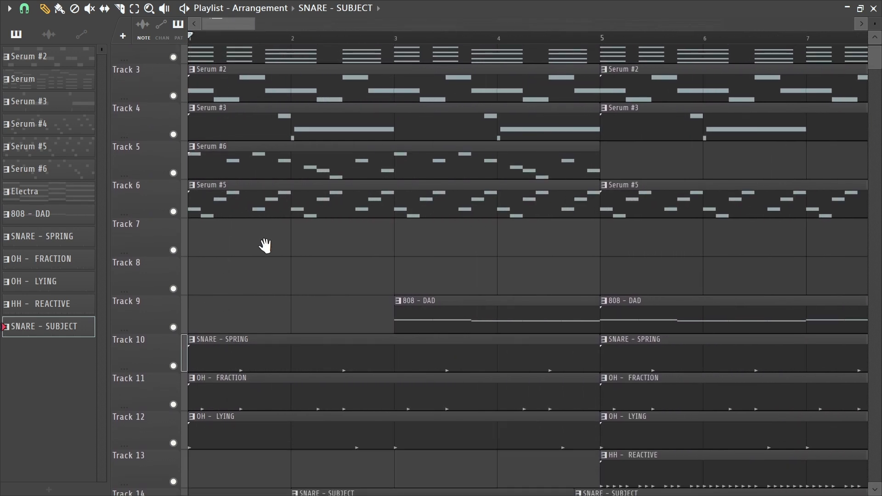
pyautogui.scroll(-3, 301, 333)
pyautogui.scroll(8, 315, 427)
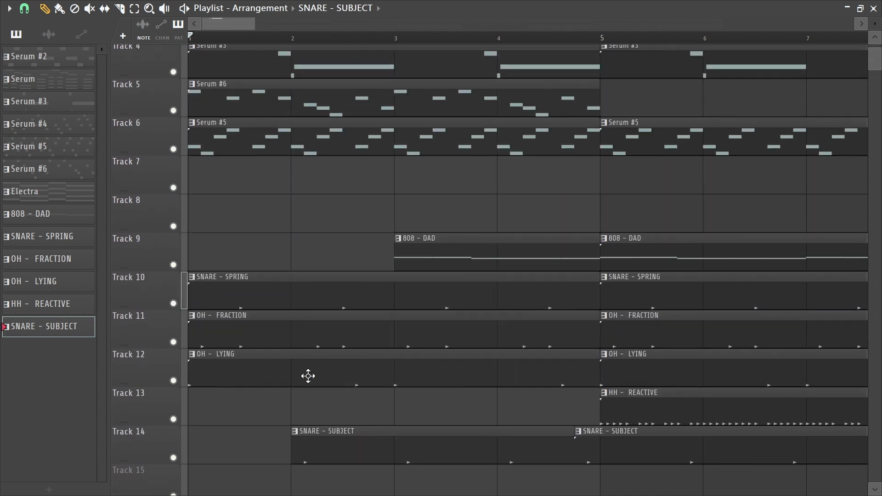
pyautogui.scroll(-4, 256, 39)
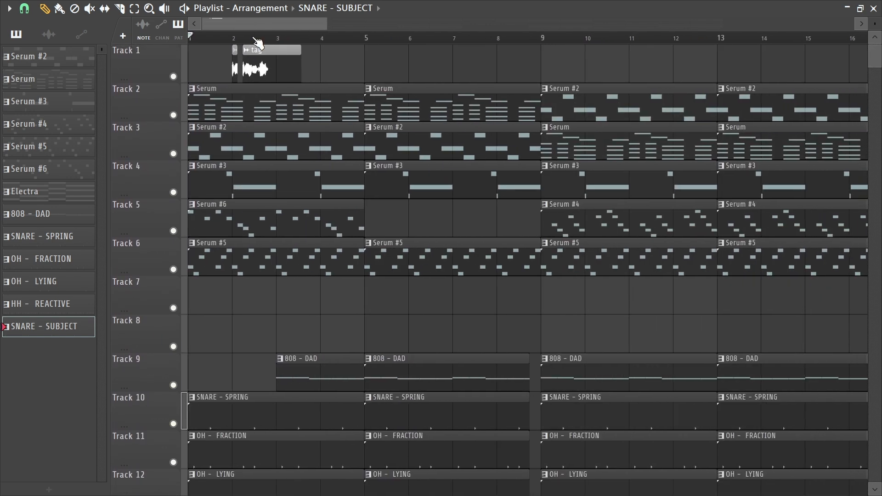
# - Play the arrangement from bar 17 to review its sections, and undo the removal of the Serum #6 clip at bar 17
pyautogui.click(322, 38)
pyautogui.moveTo(324, 41)
pyautogui.mouseDown()
pyautogui.moveTo(375, 39)
pyautogui.moveTo(357, 55)
pyautogui.moveTo(453, 81)
pyautogui.mouseUp()
pyautogui.scroll(3, 492, 50)
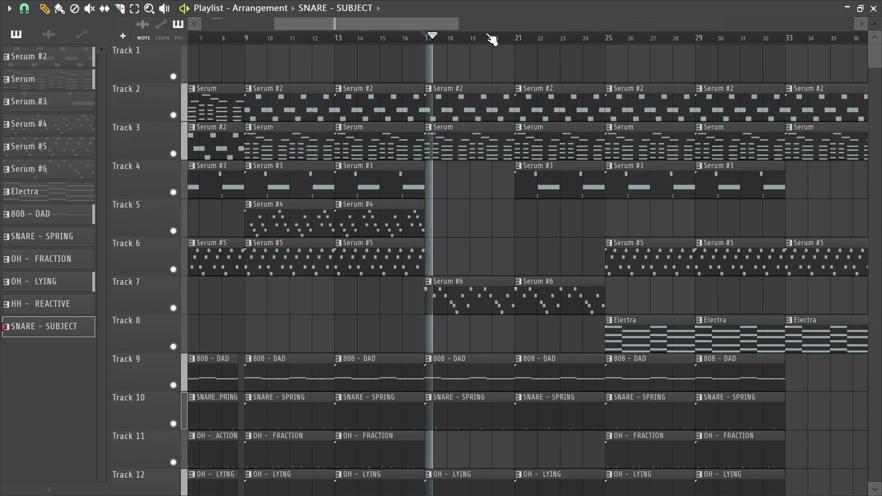
pyautogui.scroll(-3, 520, 39)
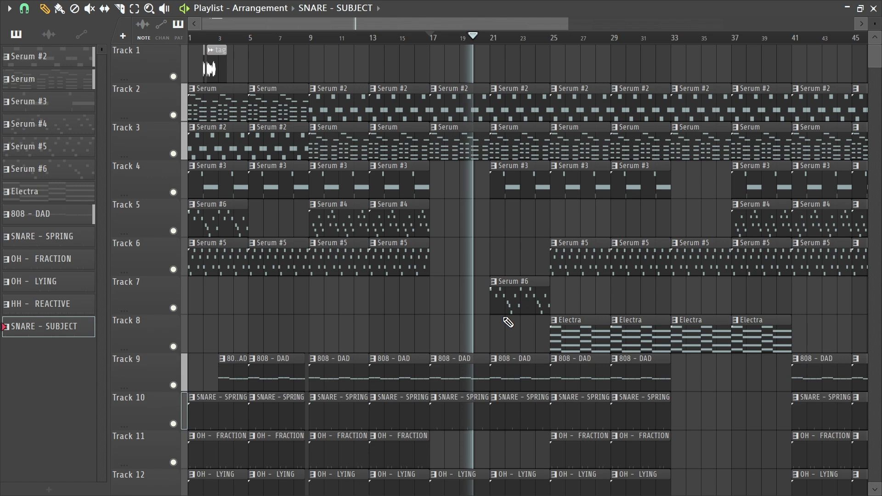
pyautogui.hotkey('ctrl', 'z')
pyautogui.scroll(-1, 562, 41)
pyautogui.scroll(-2, 566, 45)
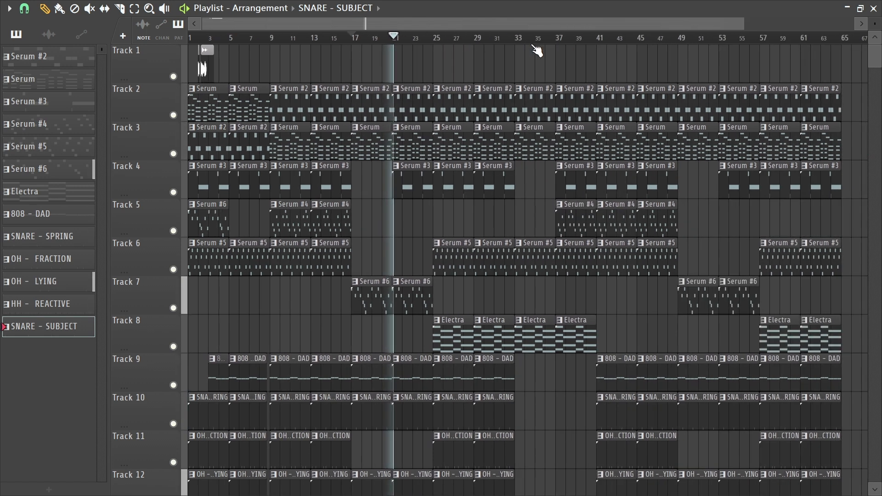
# - Open the Serum #2 pattern's notes, delete everything after the four notes of the first bar, and play it back
pyautogui.doubleClick(418, 102)
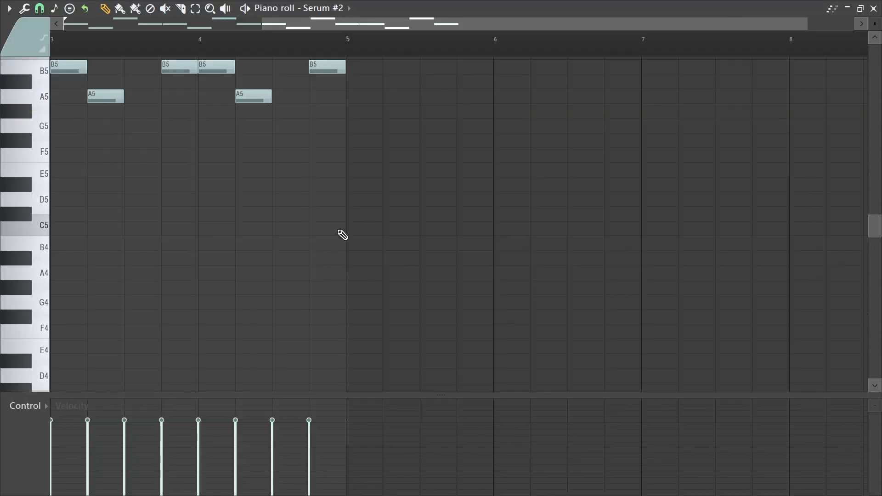
pyautogui.scroll(3, 354, 226)
pyautogui.moveTo(559, 147); pyautogui.dragTo(158, 457)
pyautogui.press('Delete')
pyautogui.press('space')
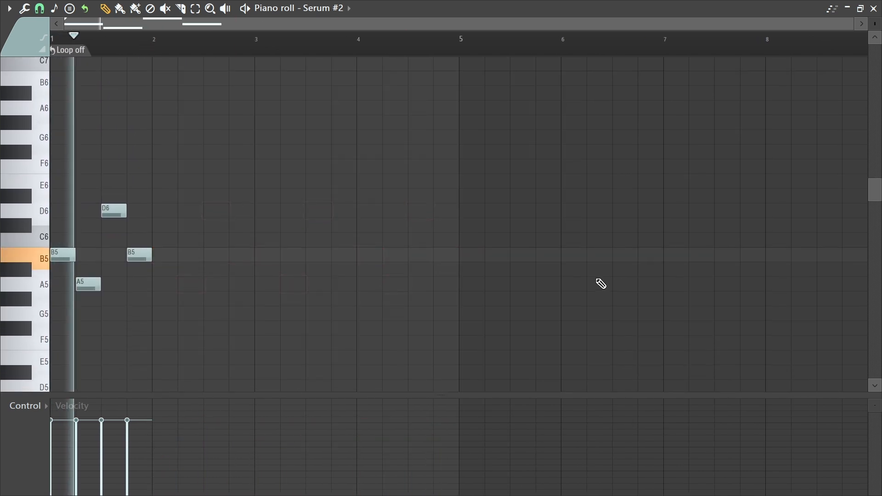
# - Add B5, A5 and G5 notes to the second bar, repeat the phrase over bars 3 and 4, and play it
pyautogui.click(179, 256)
pyautogui.press('space')
pyautogui.click(207, 284)
pyautogui.click(231, 313)
pyautogui.hotkey('ctrl', 'l')
pyautogui.hotkey('ctrl', 'b')
pyautogui.hotkey('ctrl', 'd')
pyautogui.press('space')
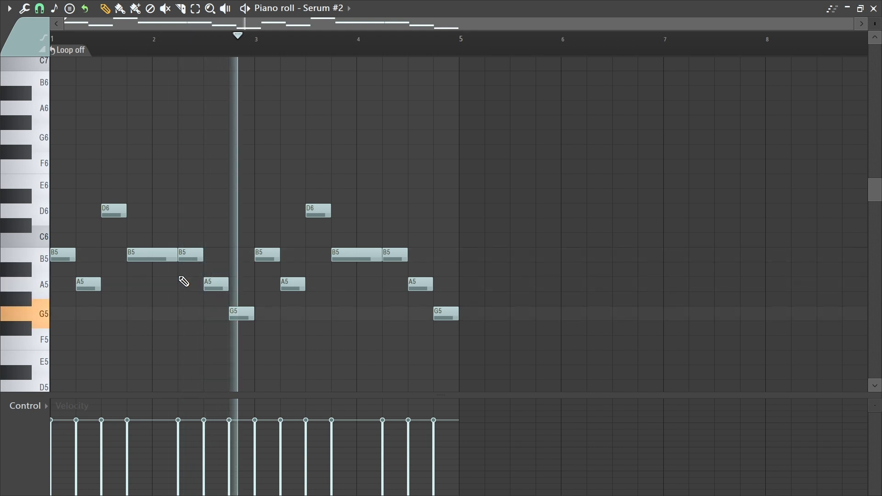
# - Stop playback, cut all notes from the Serum #2 pattern and return to the playlist
pyautogui.press('space')
pyautogui.hotkey('ctrl', 'x')
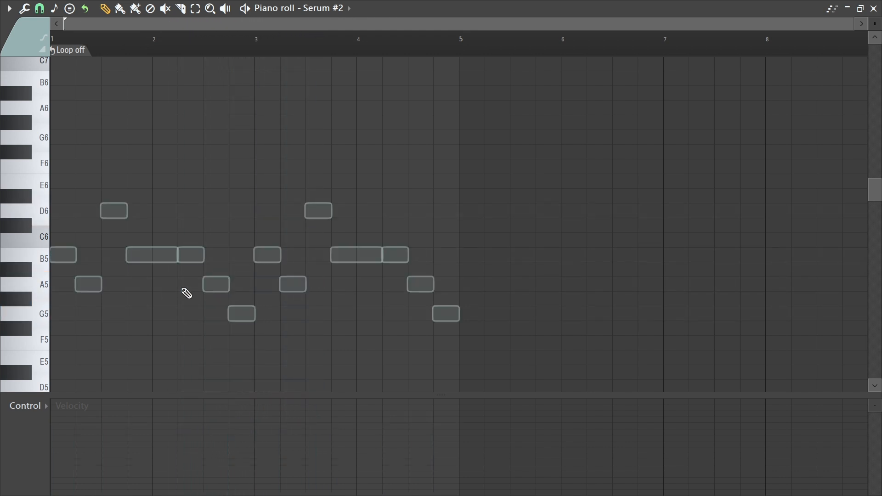
pyautogui.press('F5')
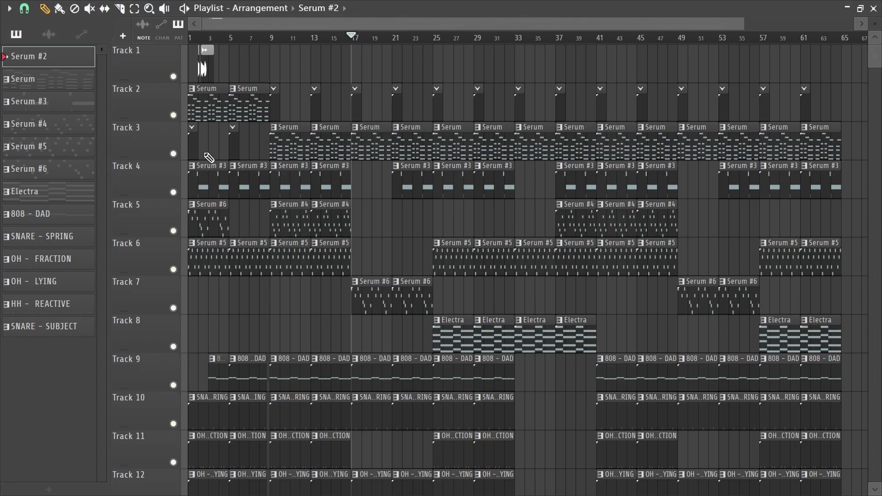
# - Look over the melody and drum tracks of the full arrangement, and leave the maximized playlist view
pyautogui.scroll(-5, 210, 158)
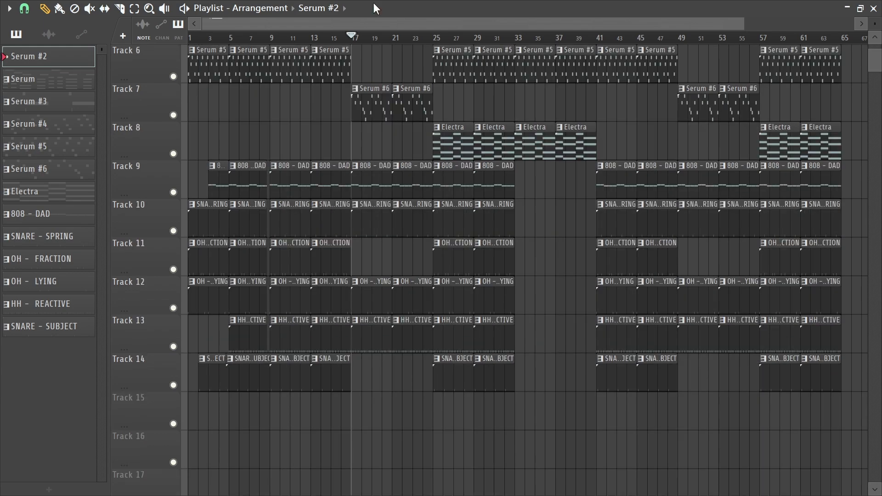
pyautogui.doubleClick(374, 5)
pyautogui.click(48, 14)
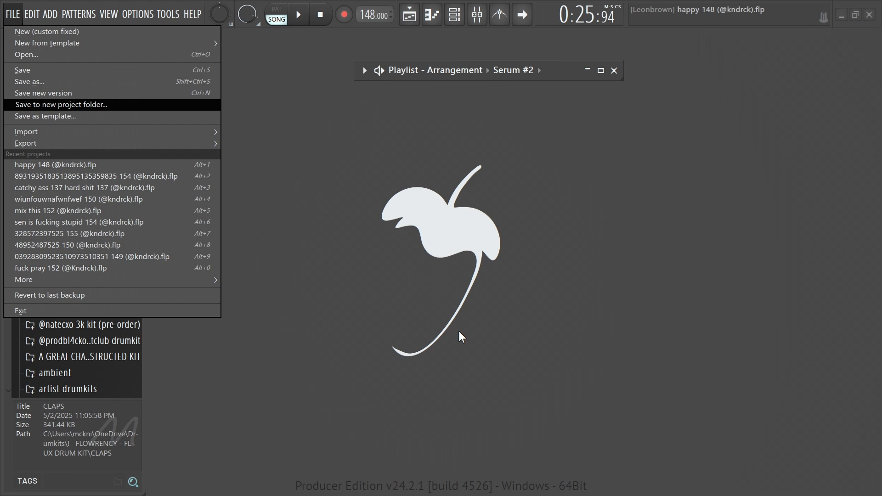
pyautogui.click(474, 145)
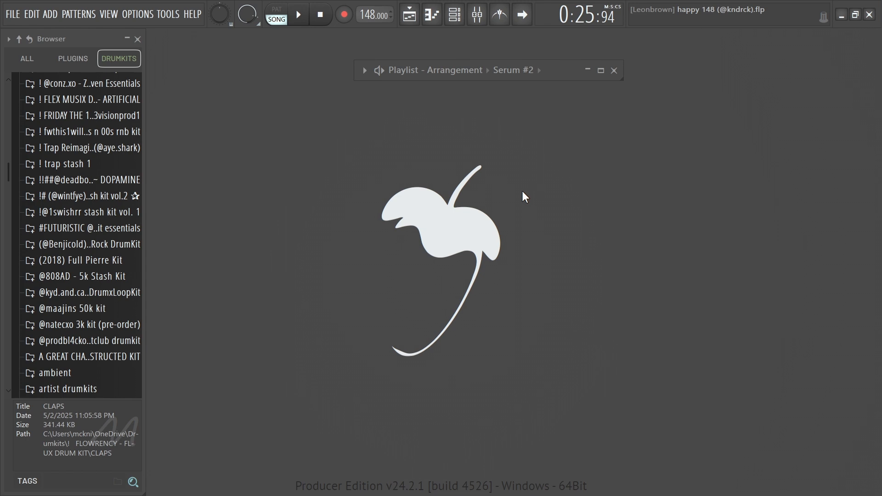
pyautogui.doubleClick(537, 76)
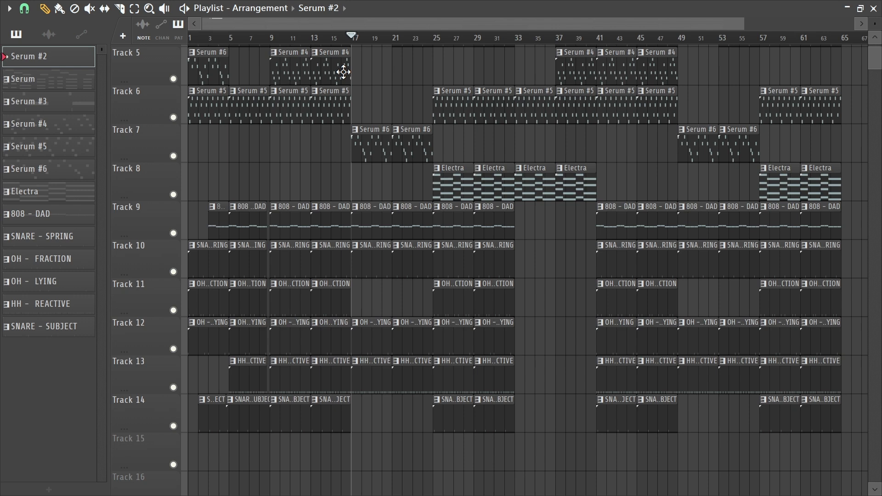
pyautogui.scroll(4, 349, 59)
pyautogui.doubleClick(383, 10)
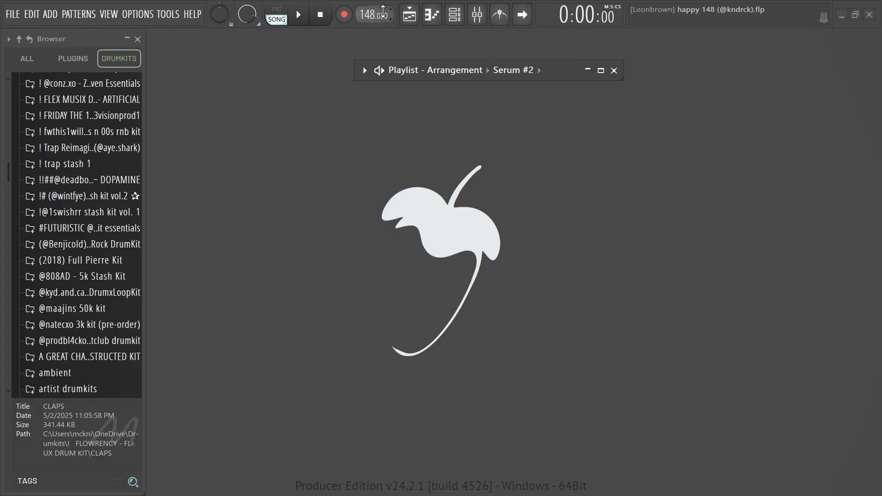